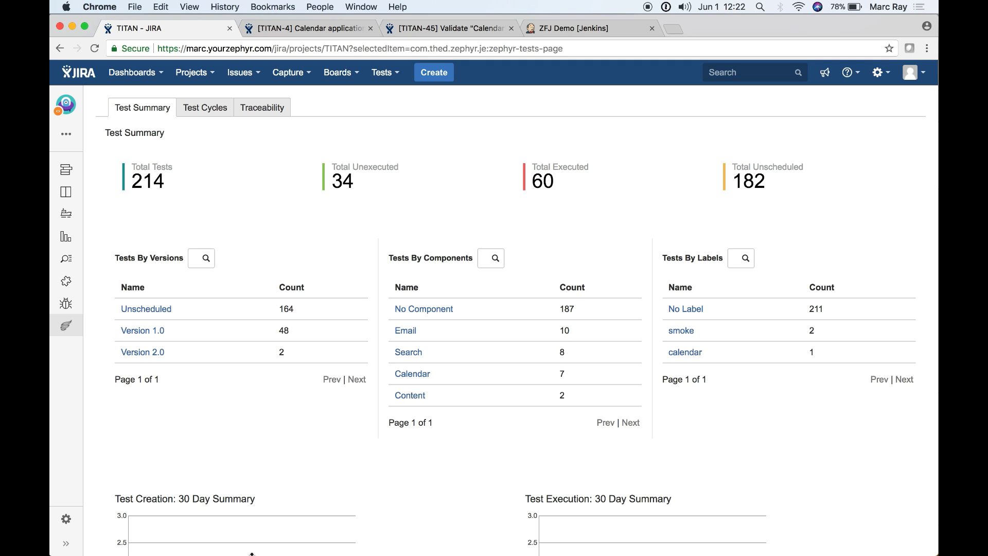
Browse the Tests and Boards menus, then show TITAN's Sprint 1 Tests executions under Test Cycles.
click(66, 543)
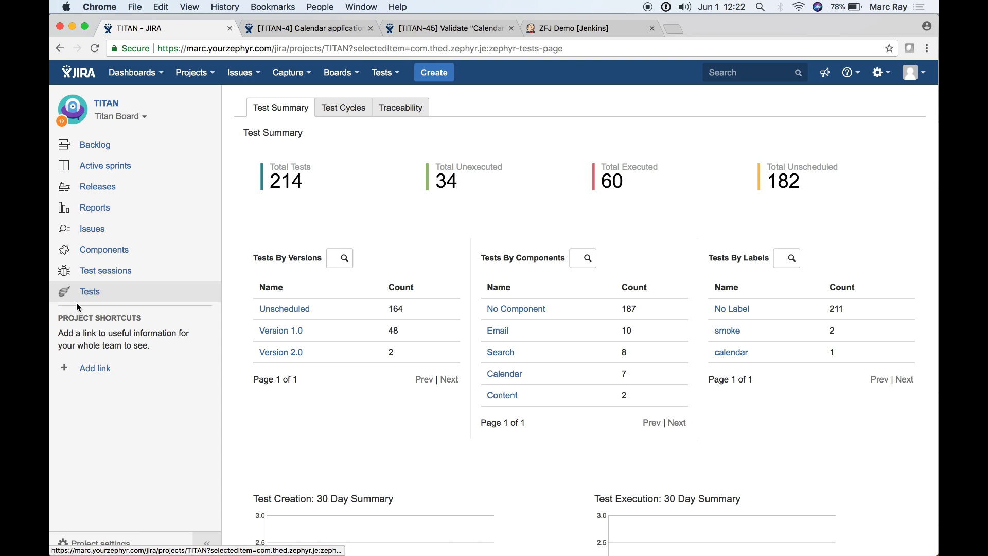
click(394, 73)
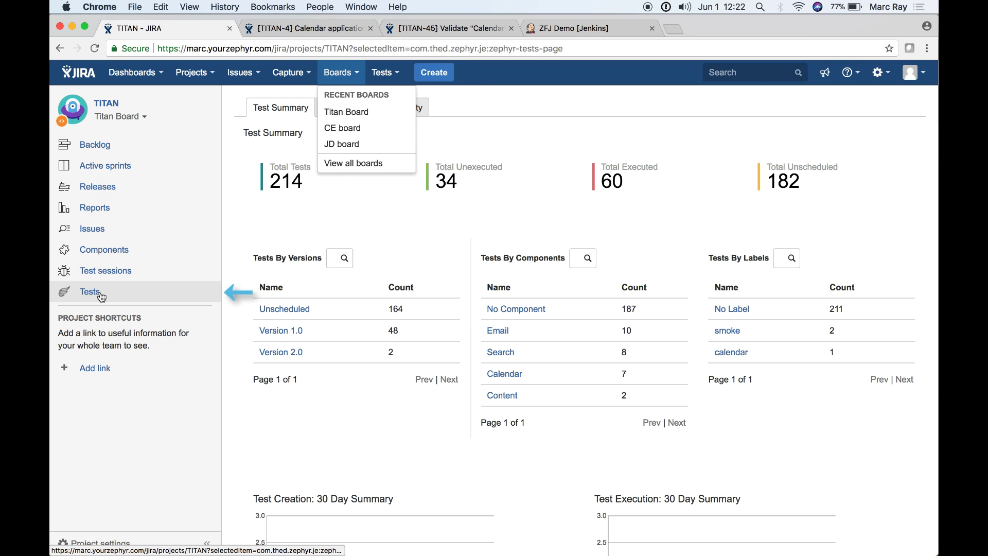
click(207, 542)
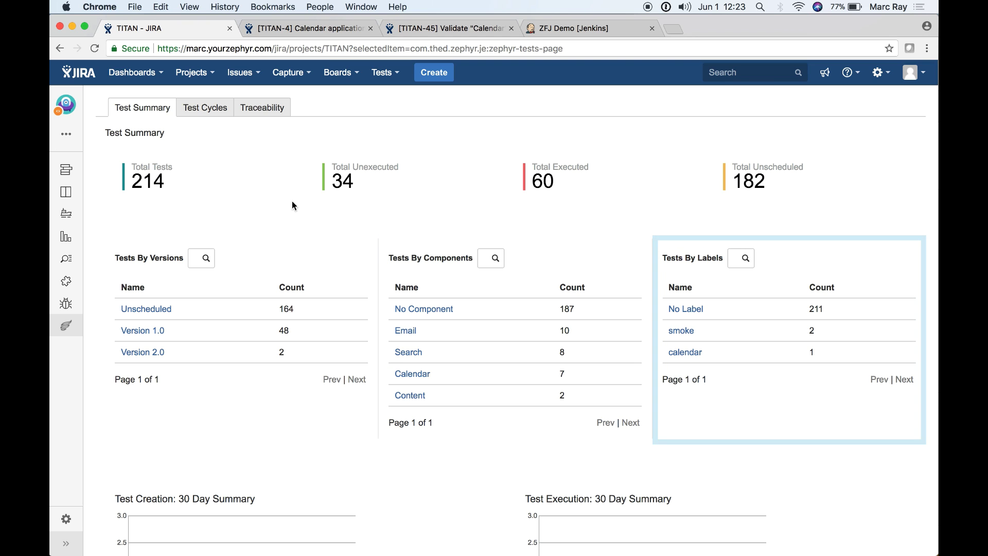
click(190, 109)
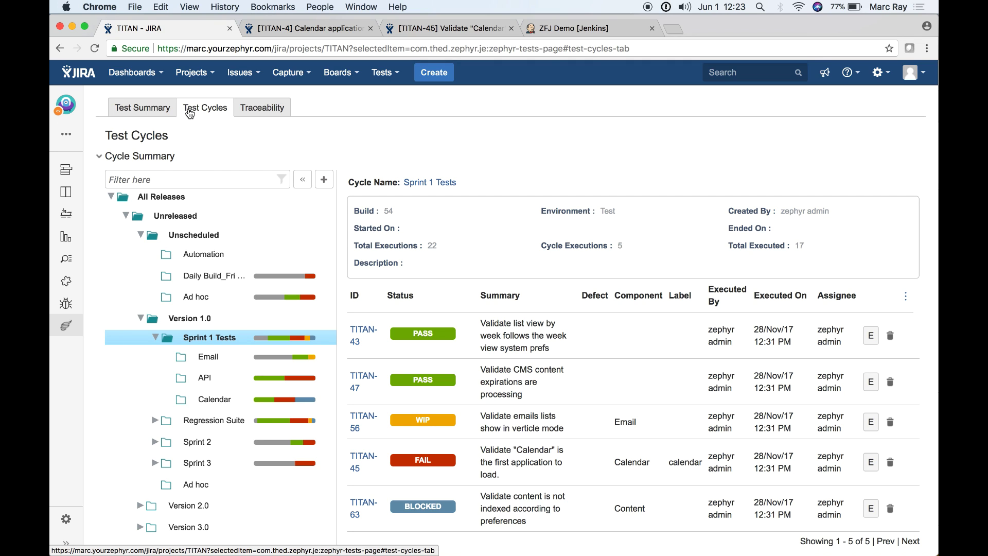
Toggle the Unreleased and Unscheduled cycle-tree branches, then go to Traceability Reports.
click(130, 215)
click(129, 214)
click(140, 236)
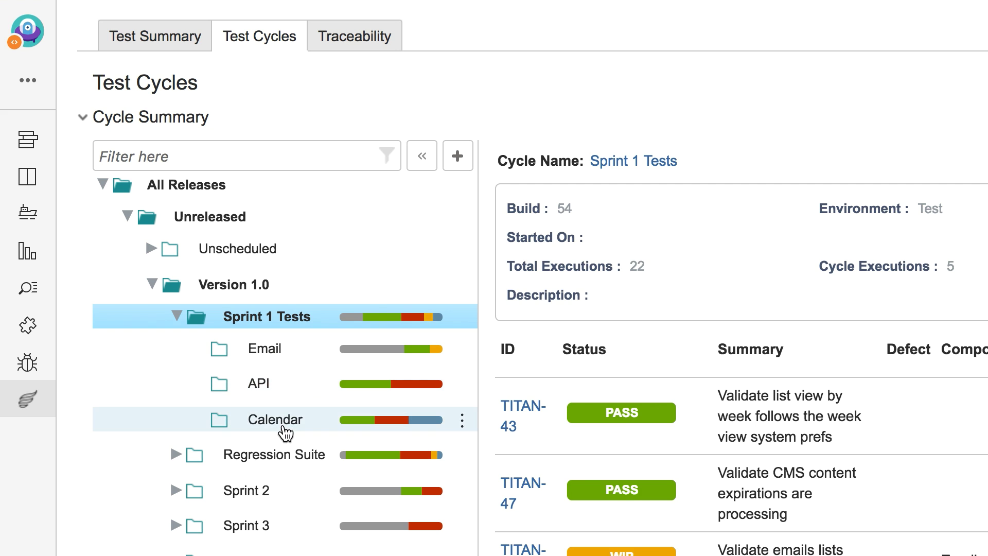
mouse_move(415, 328)
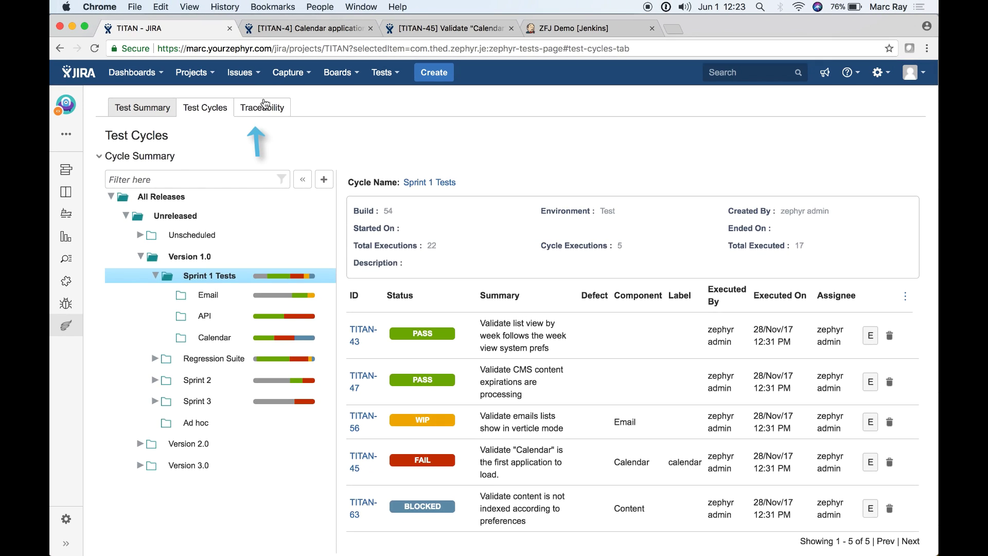
click(360, 32)
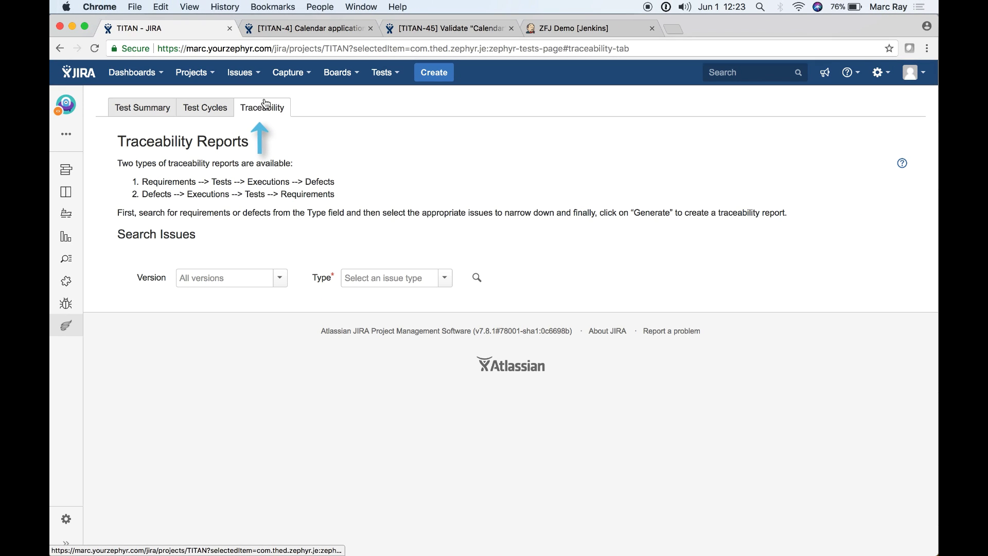
Report traceability for all five Version 1.0 Story issues, then go to the Titan sprint board.
click(279, 281)
click(242, 314)
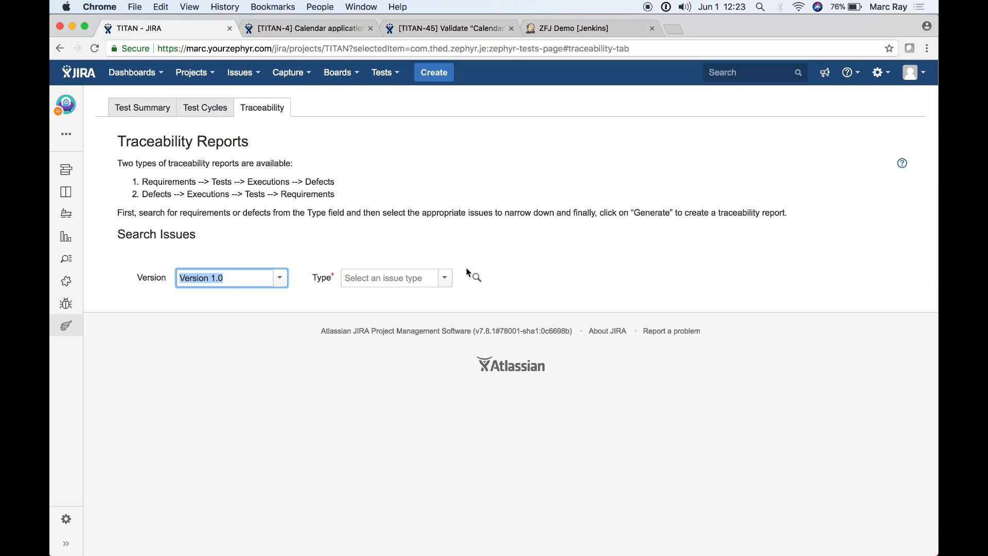
click(445, 277)
click(371, 331)
click(489, 277)
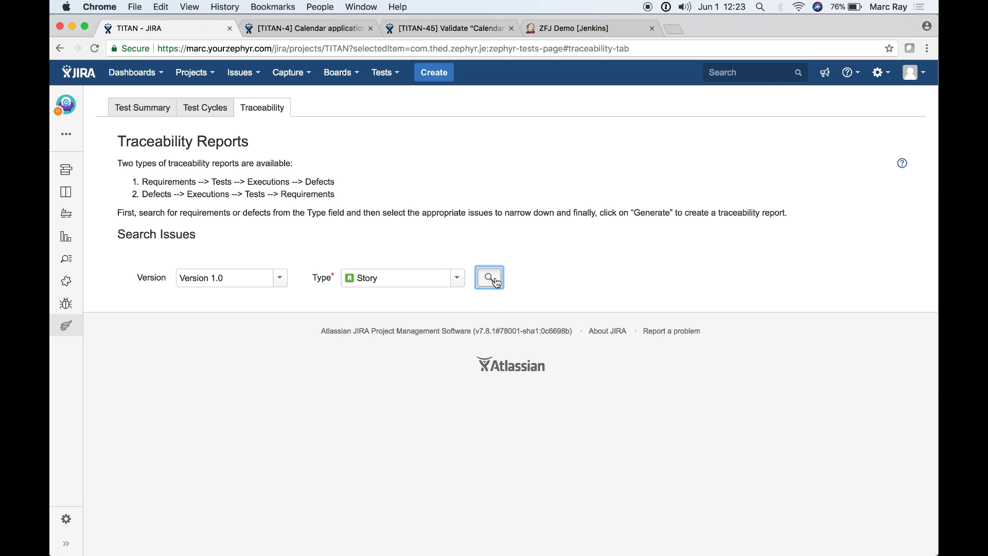
click(117, 342)
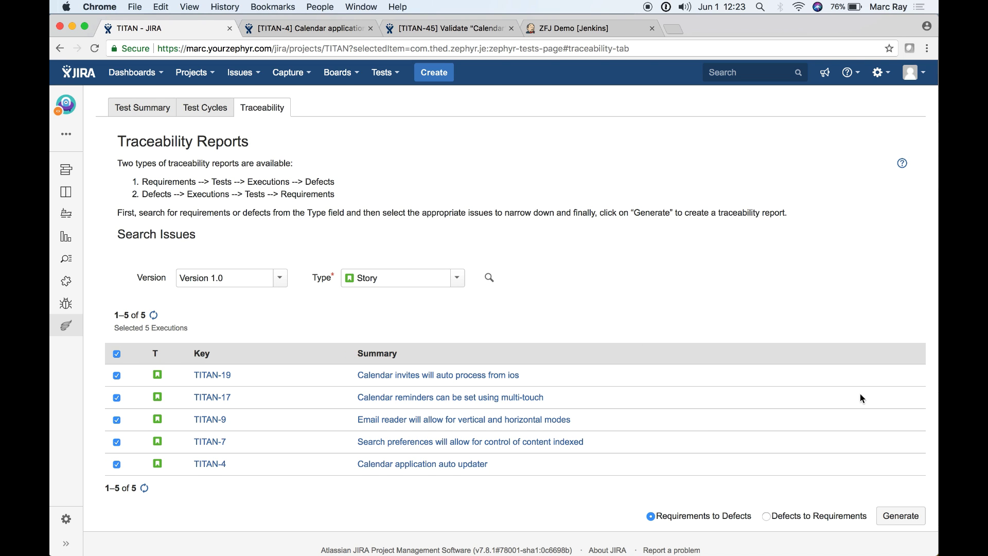
click(899, 506)
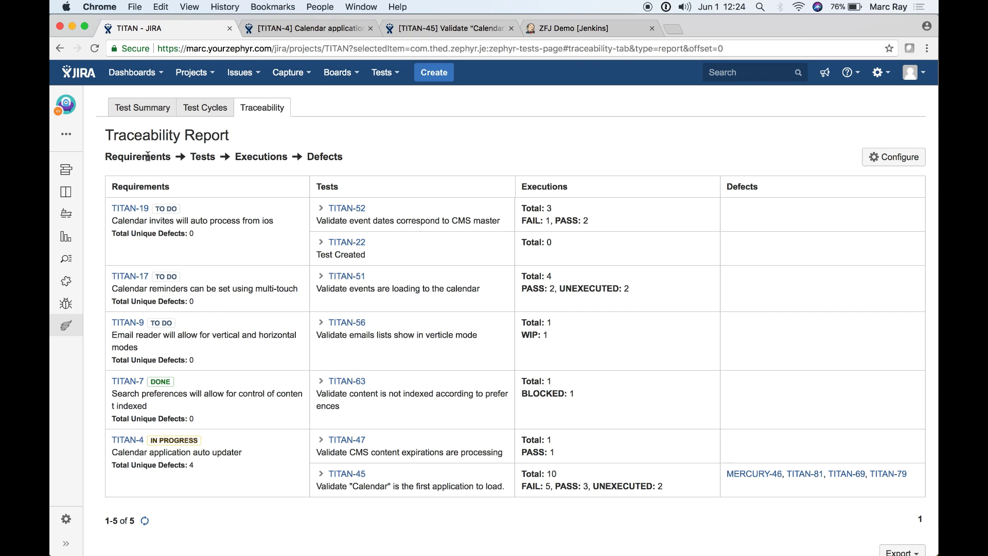
click(66, 196)
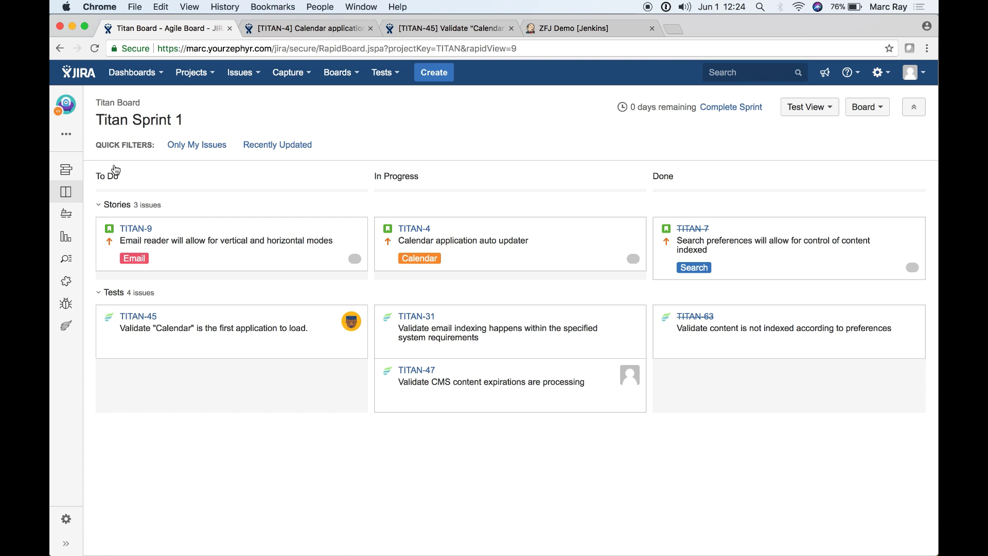
View Sprint 1 tests by sprint, then by issue with TITAN-9 collapsed, then return to Test Summary.
click(818, 119)
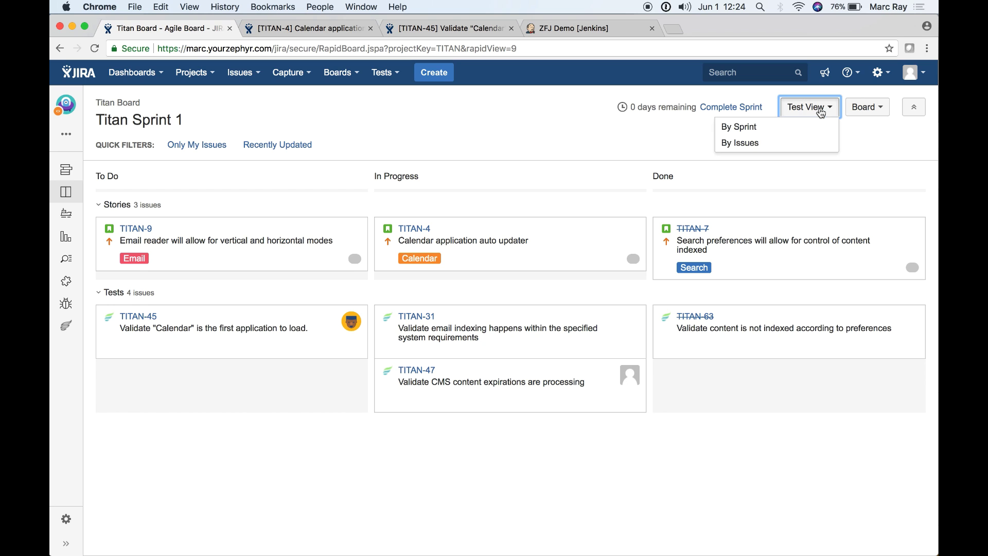
click(728, 127)
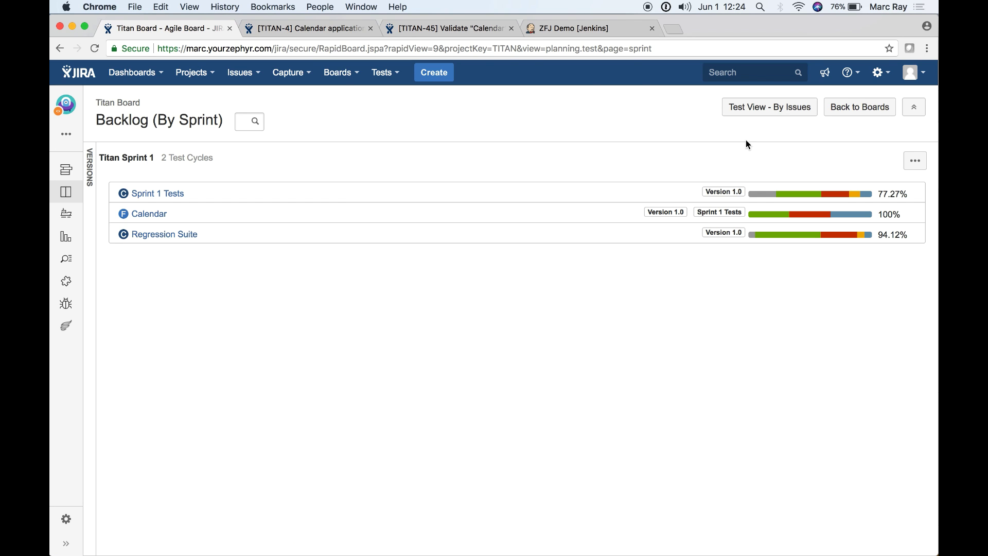
click(640, 202)
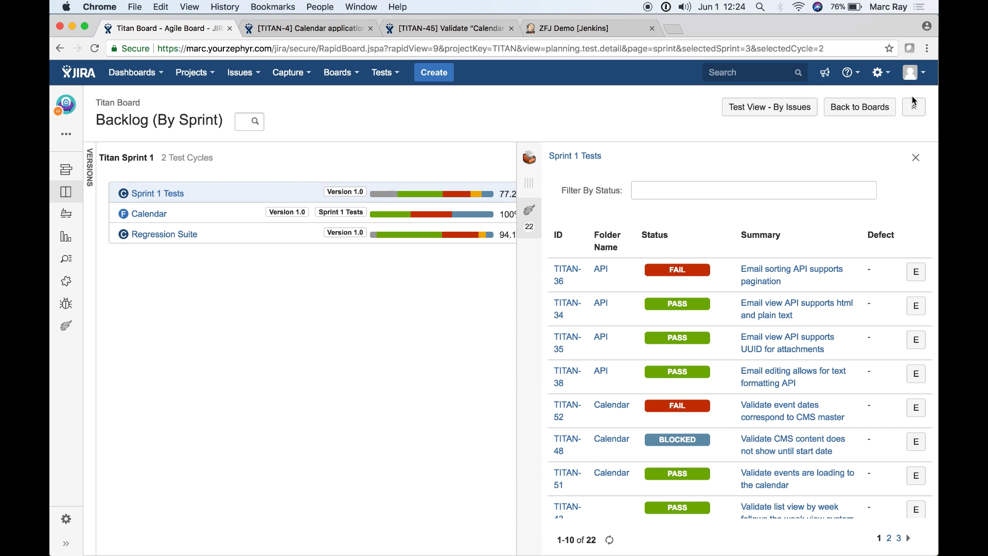
click(806, 106)
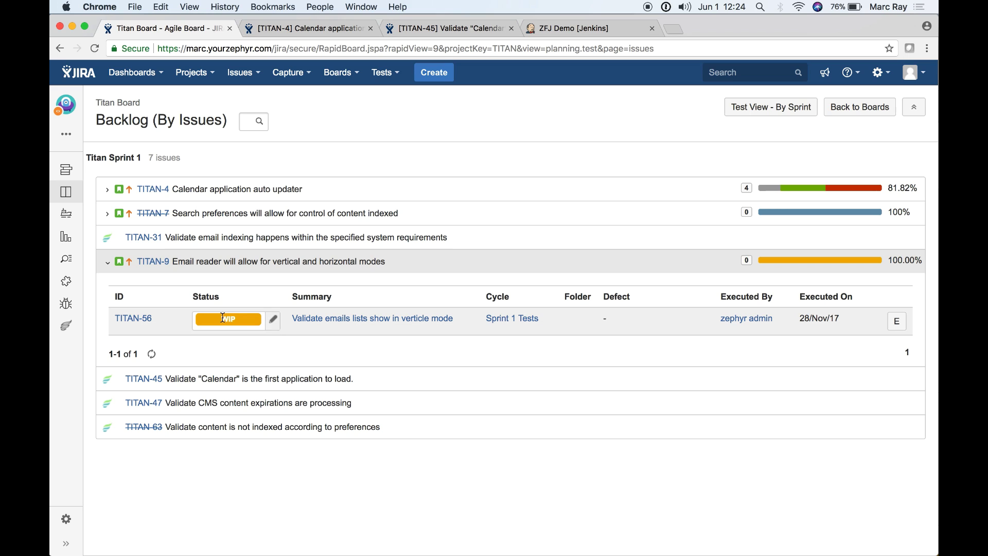
click(110, 263)
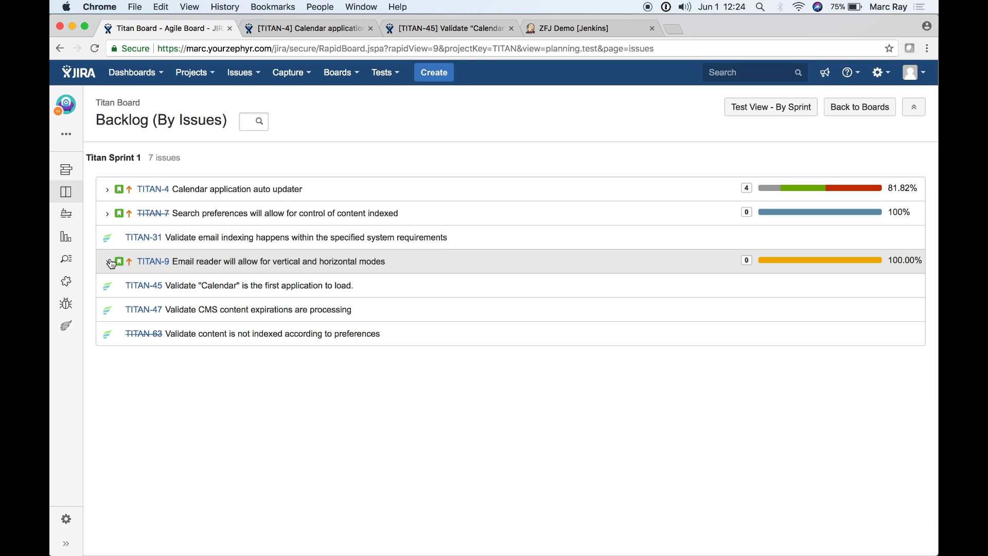
click(66, 325)
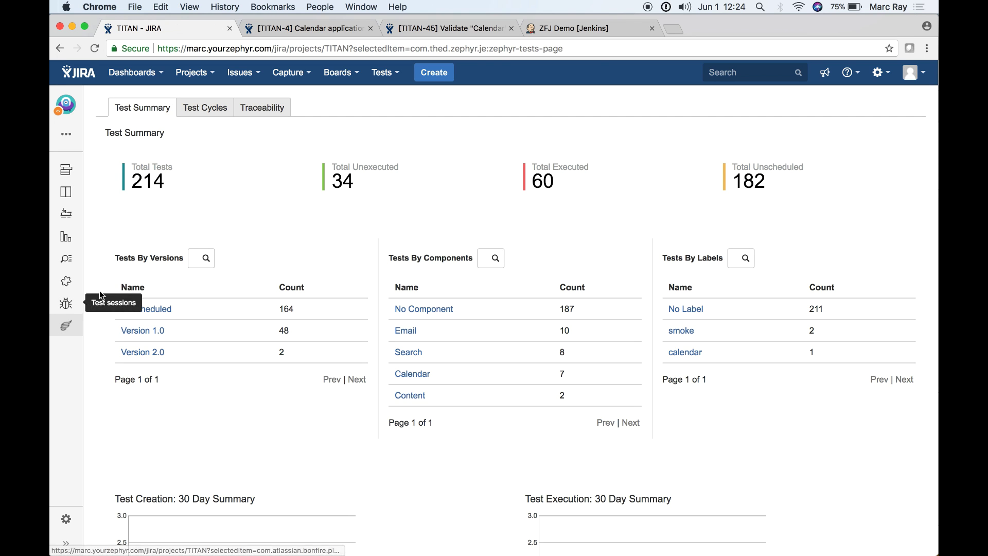
Submit the new test 'Calendar application auto update within 5 seconds' and open TITAN-247.
click(436, 77)
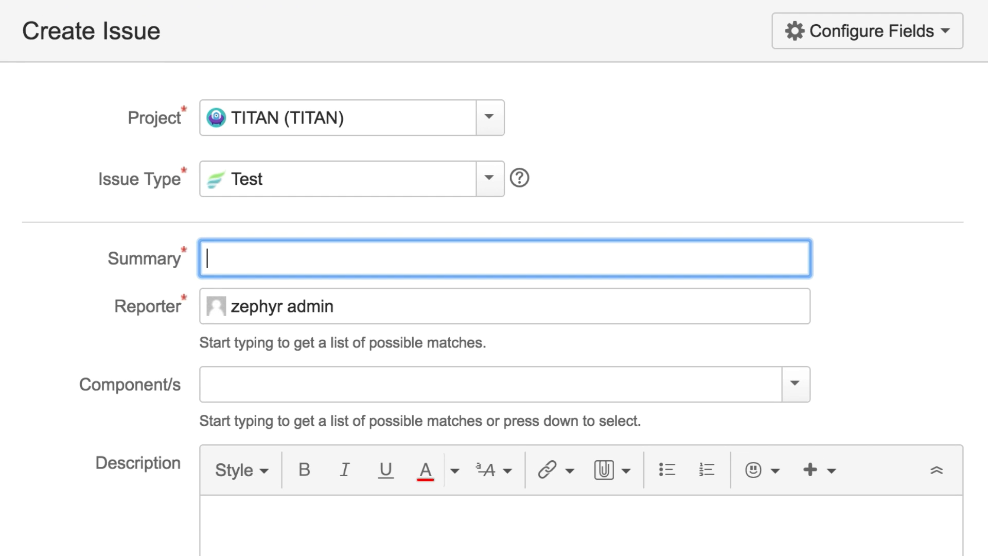
key(Down)
key(Tab)
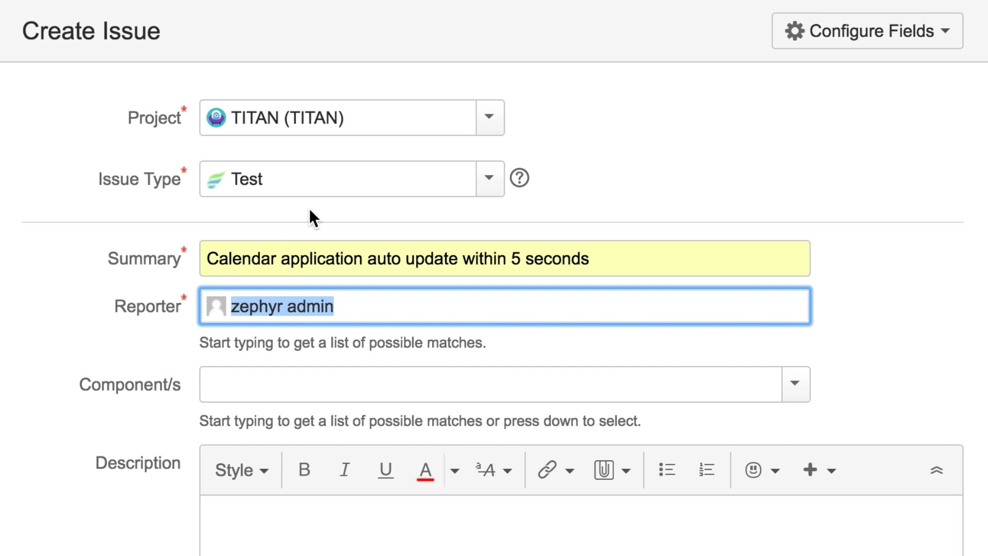
scroll(272, 225, down, 1)
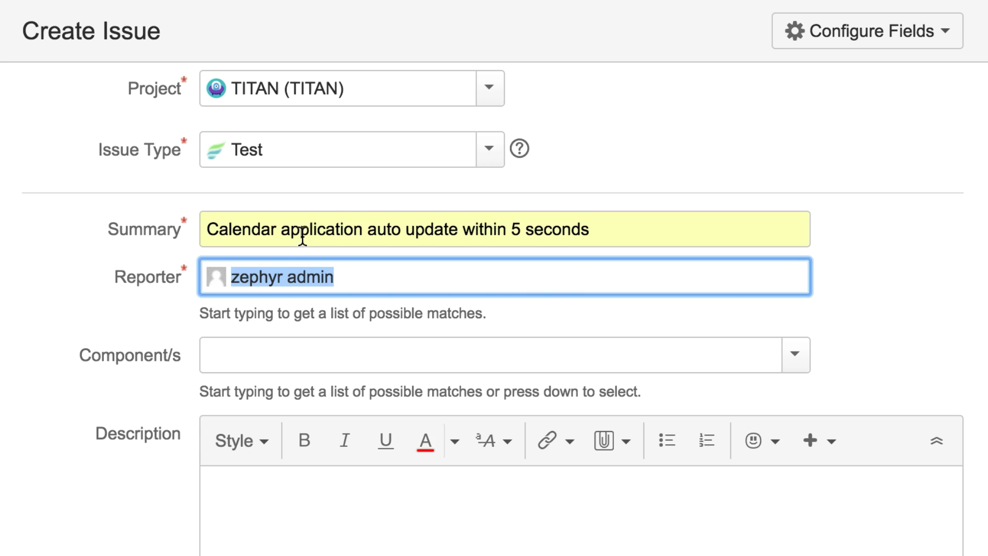
scroll(366, 357, down, 5)
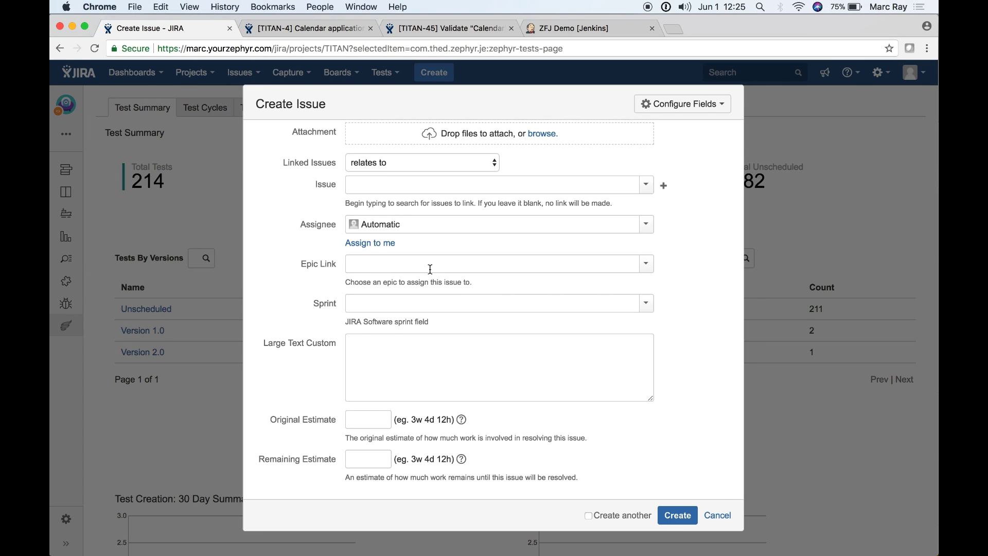
scroll(430, 268, up, 5)
scroll(430, 268, down, 5)
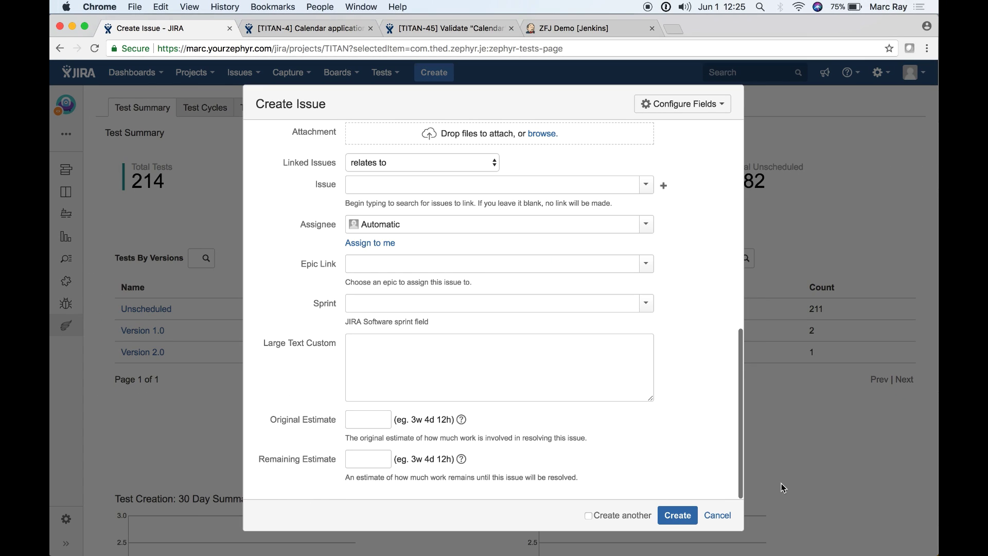
click(678, 517)
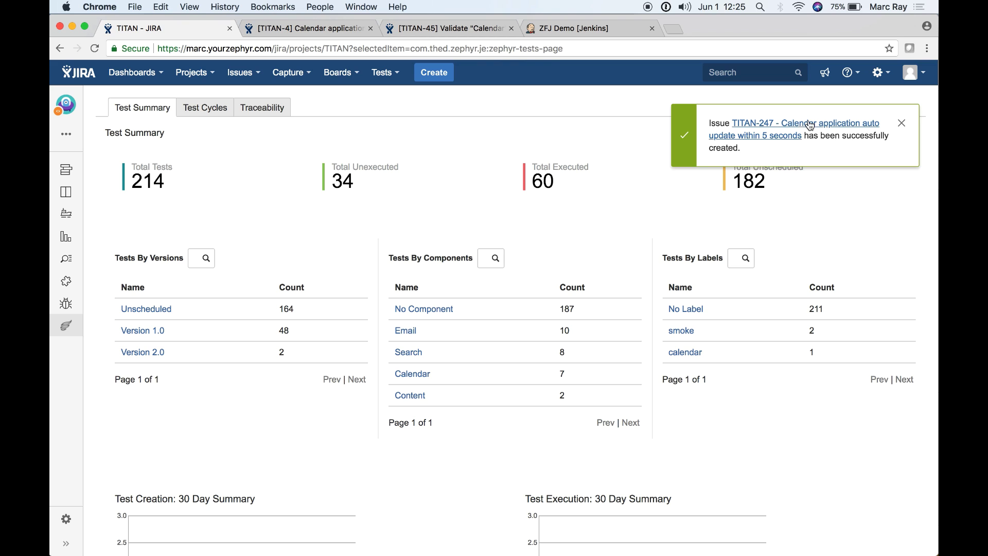
click(810, 125)
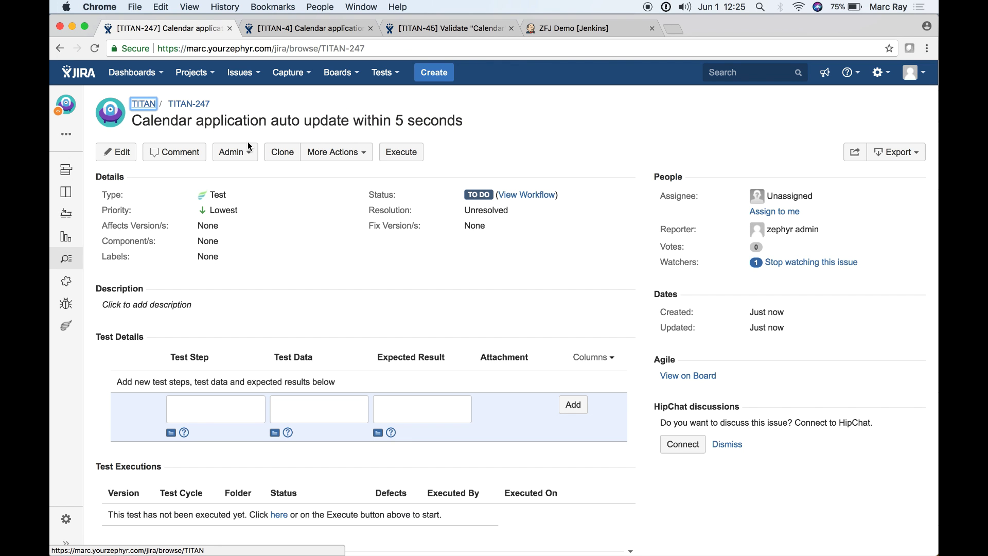
Set TITAN-247's component to Calendar and add the label 'smoke'.
click(227, 240)
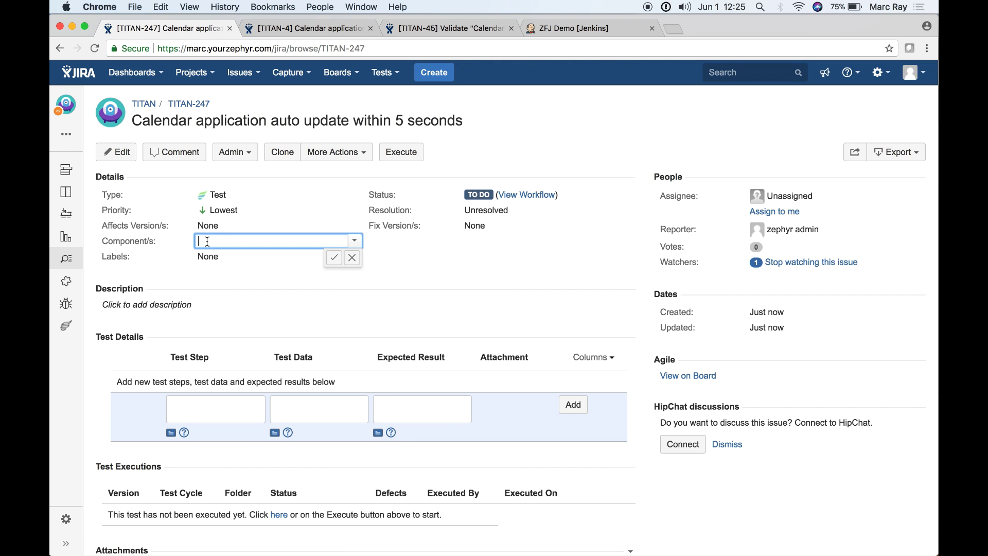
click(346, 245)
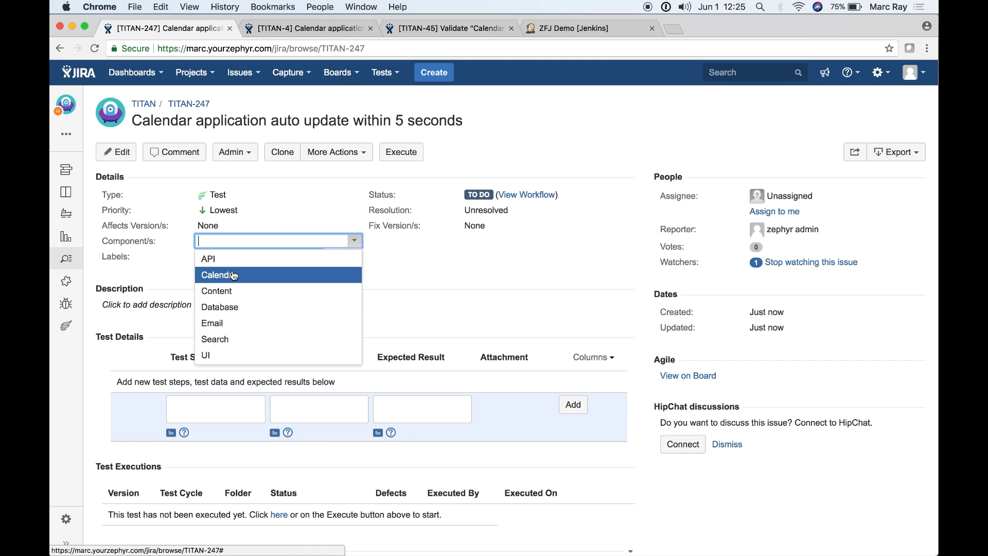
click(232, 275)
click(334, 257)
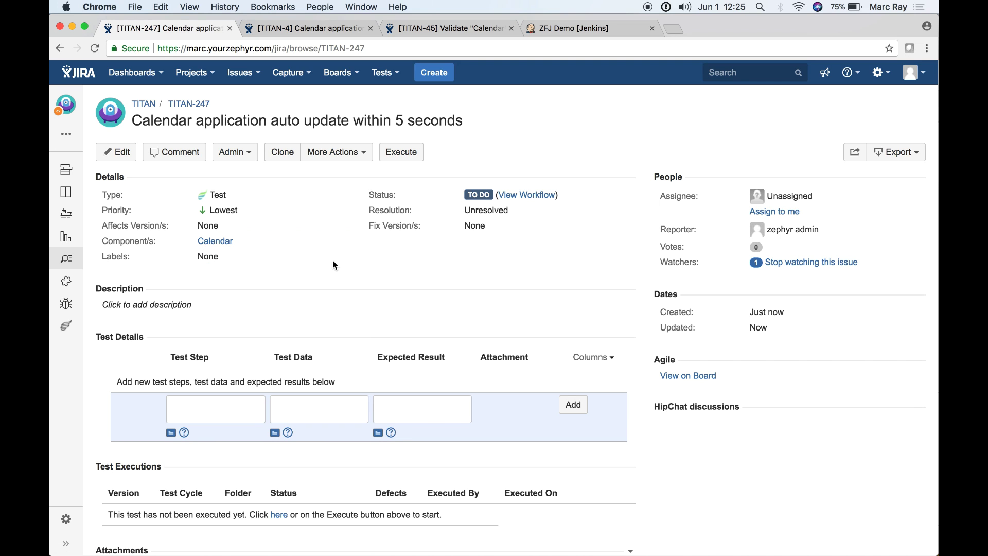
click(229, 258)
text(smoke)
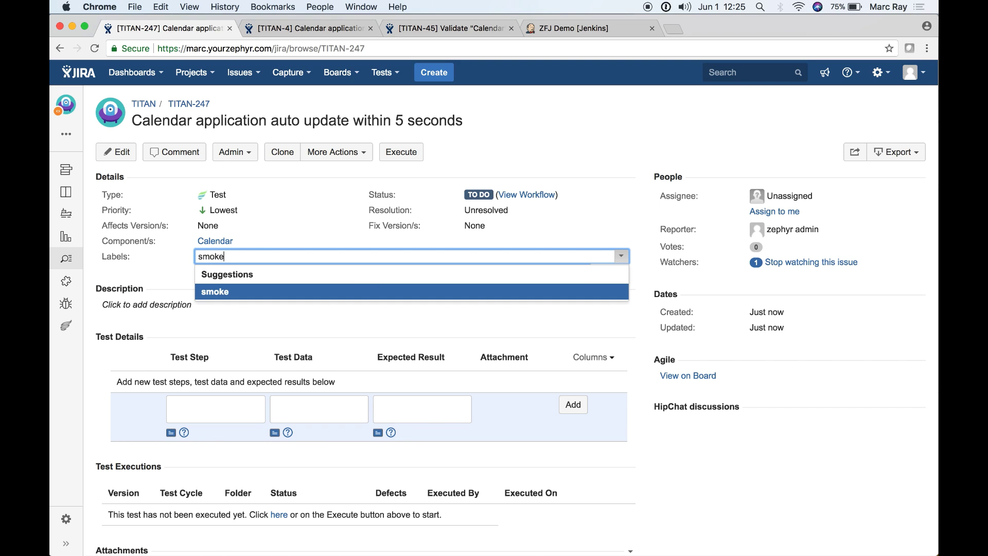
key(Return)
click(600, 273)
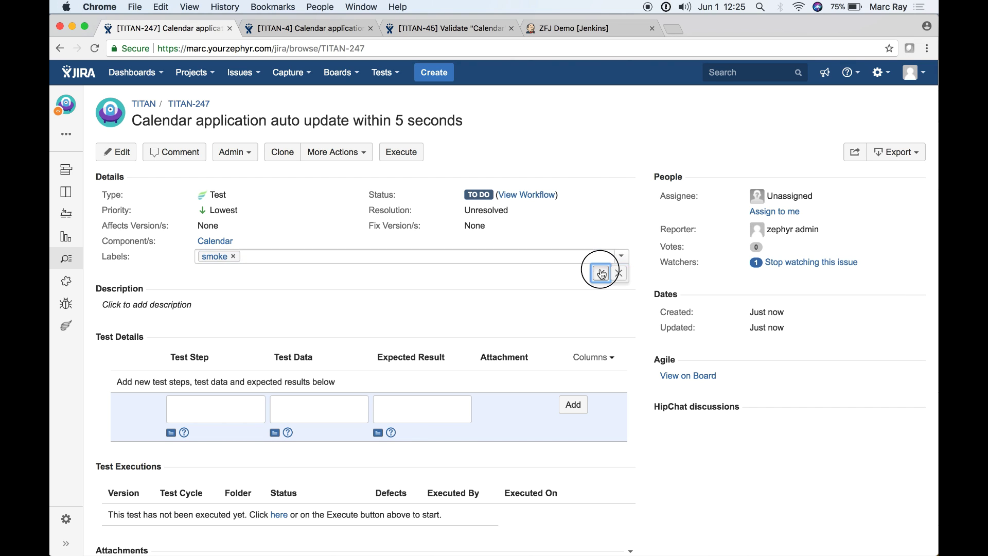
Add test step 'Open calendar' with data 'calendar front page' expecting 'calendar opens'.
click(237, 407)
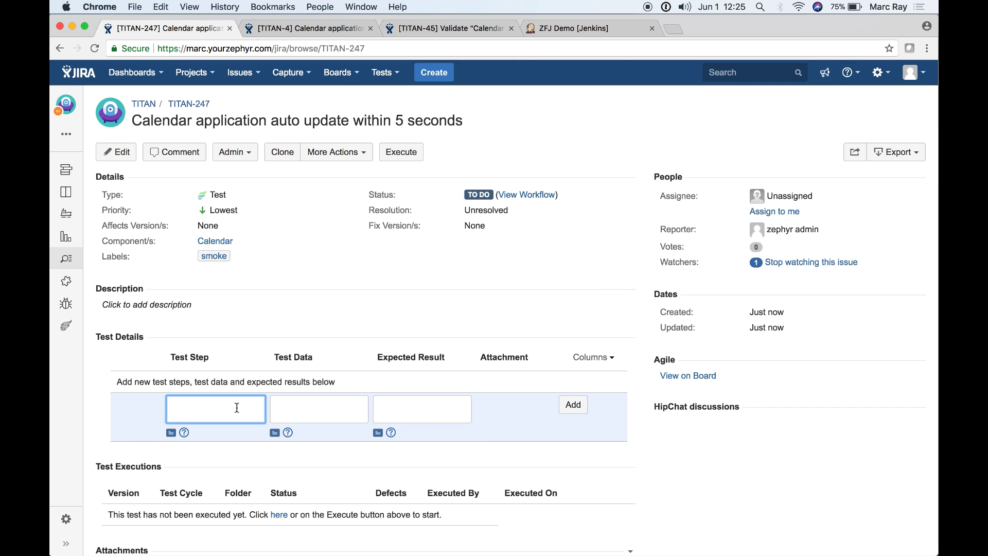
text(Open calendar)
key(Tab)
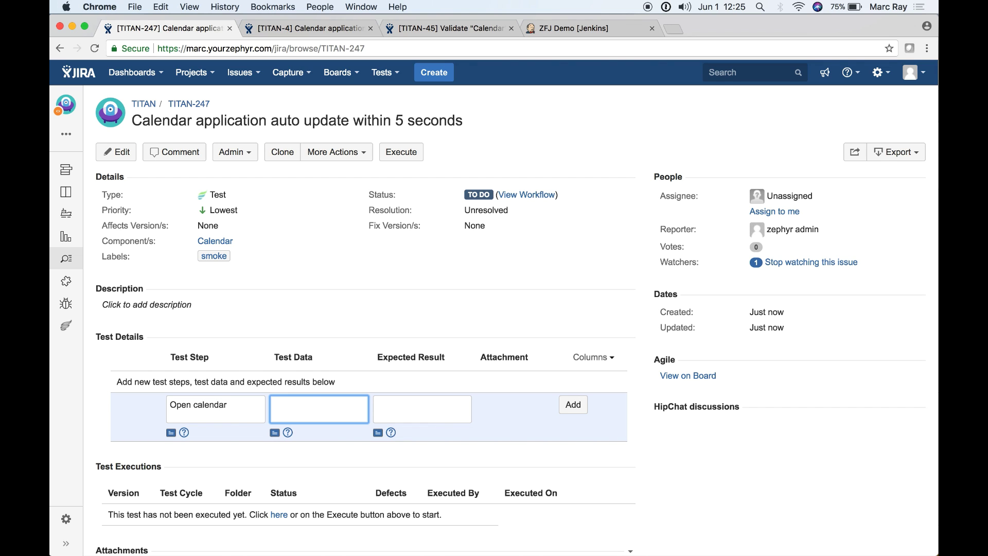
text(calendar front page)
key(Tab)
text(calned)
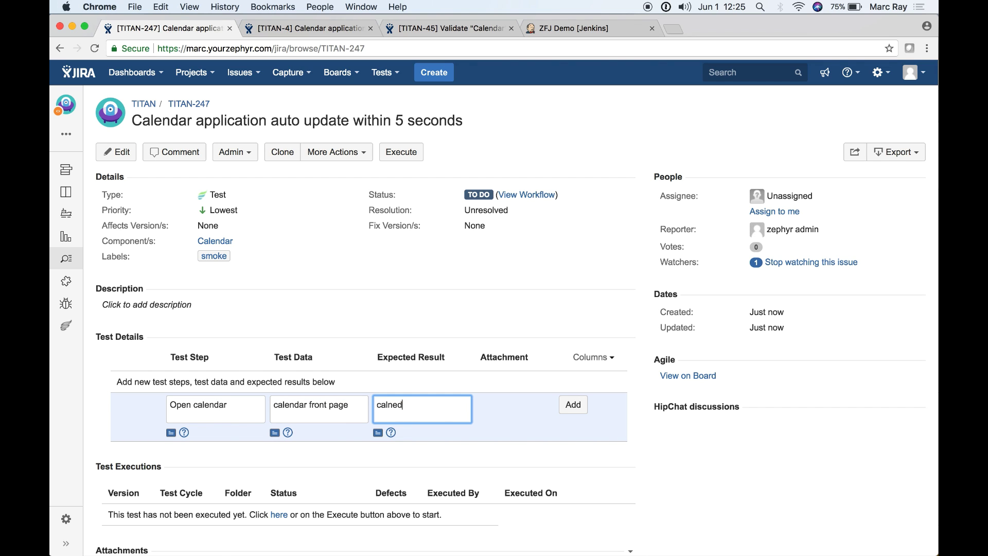
key(BackSpace)
key(BackSpace)
key(BackSpace)
text(endar opens)
click(572, 404)
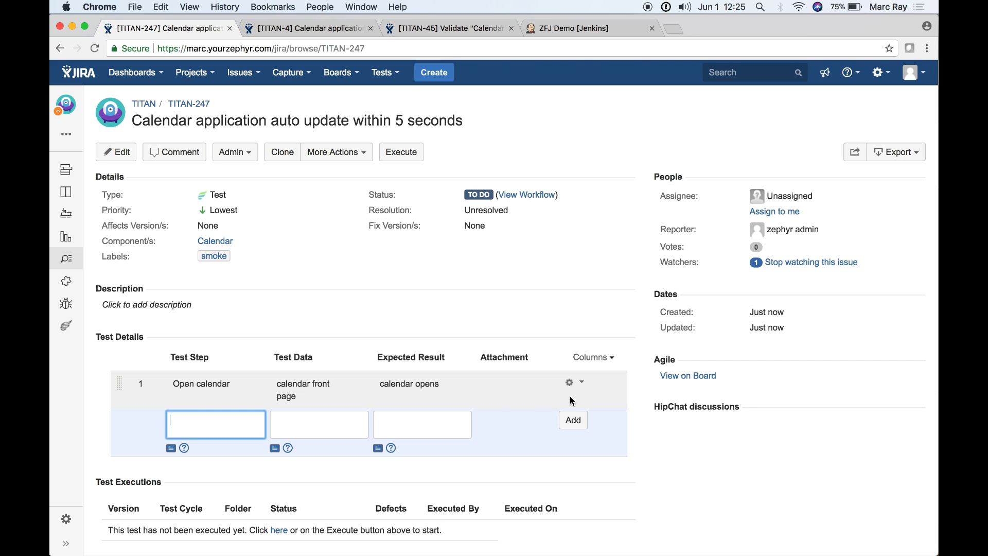
Add three empty test steps, numbered 2 to 4.
click(572, 420)
click(572, 456)
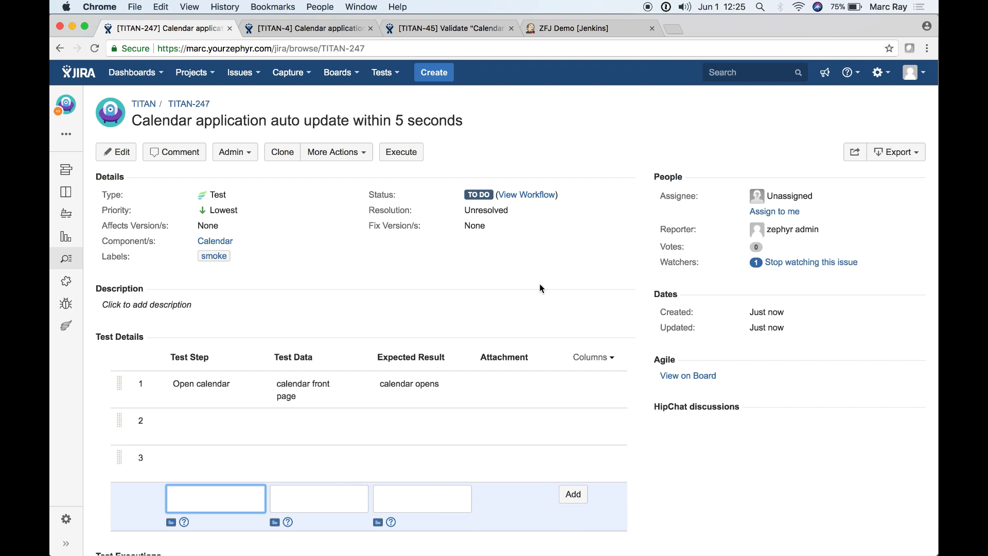
scroll(539, 288, down, 4)
click(572, 228)
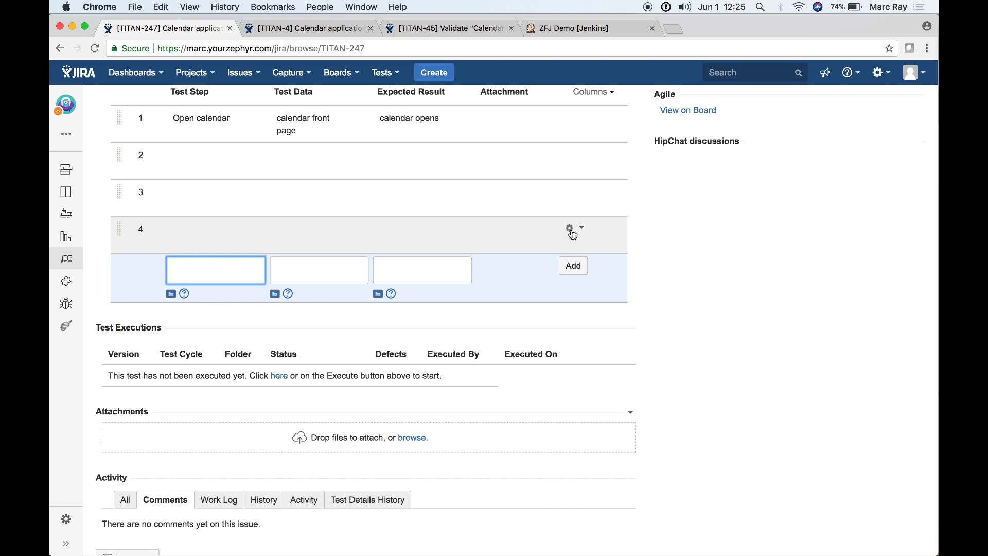
scroll(478, 236, up, 5)
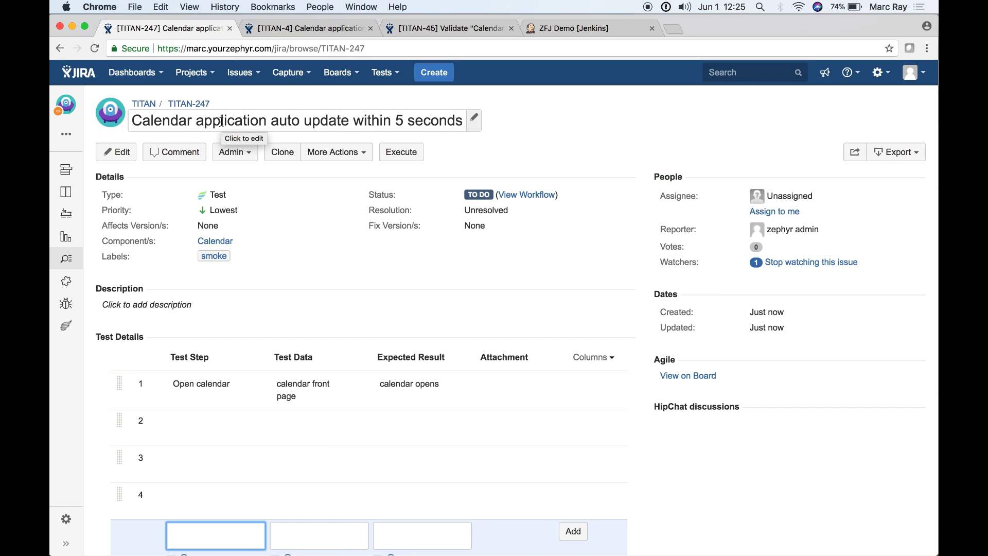
Scroll through the TITAN-4 story page.
click(280, 26)
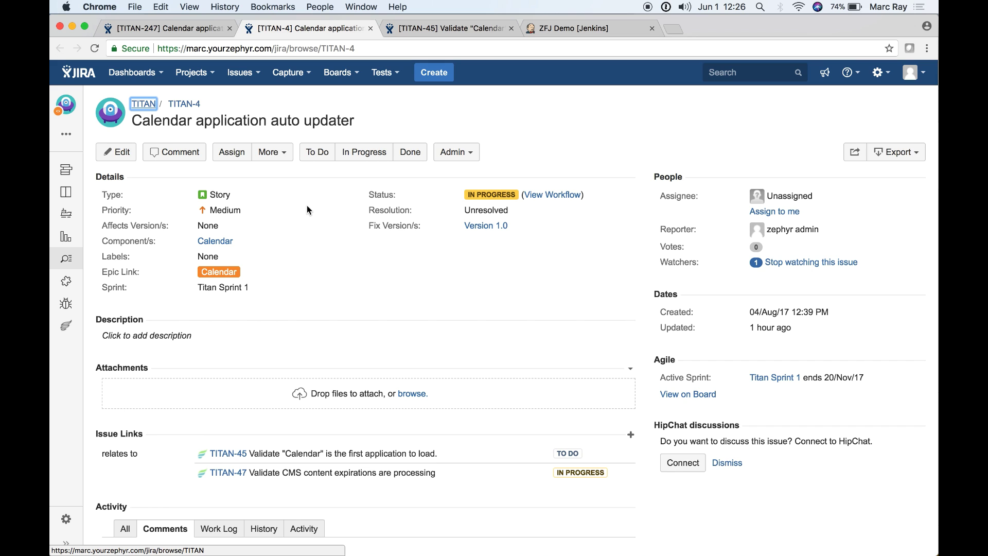
scroll(307, 205, down, 3)
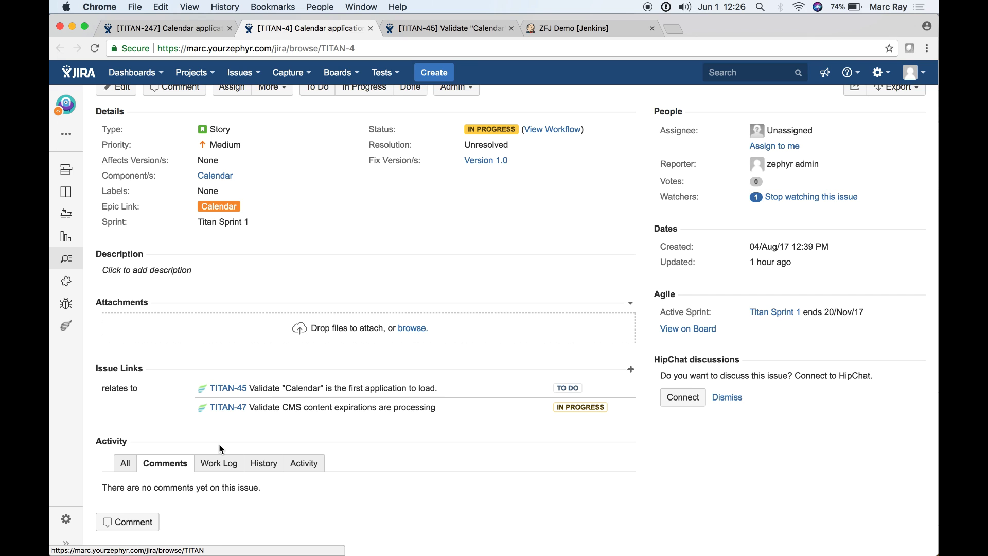
scroll(219, 446, up, 2)
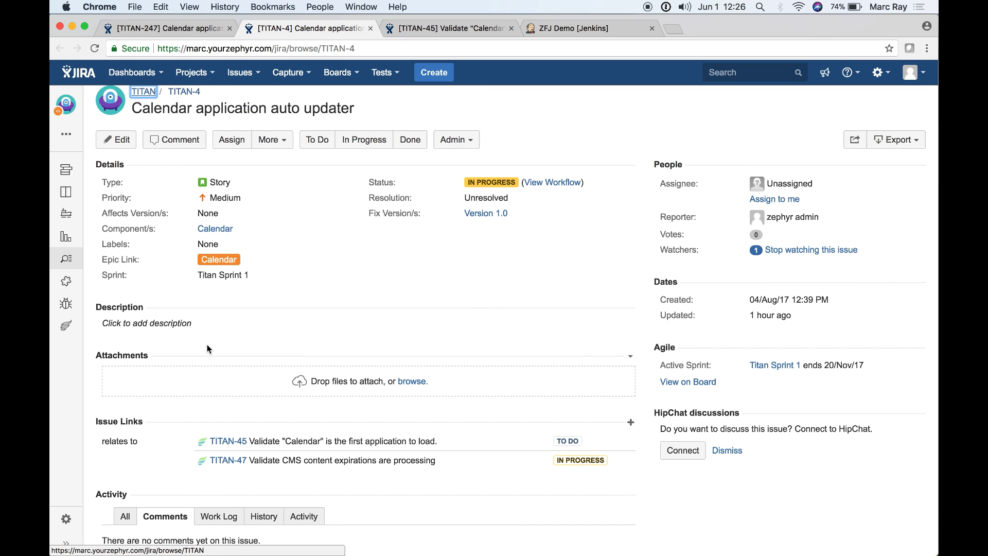
Review the TITAN-45 test's steps, links and execution history.
click(444, 25)
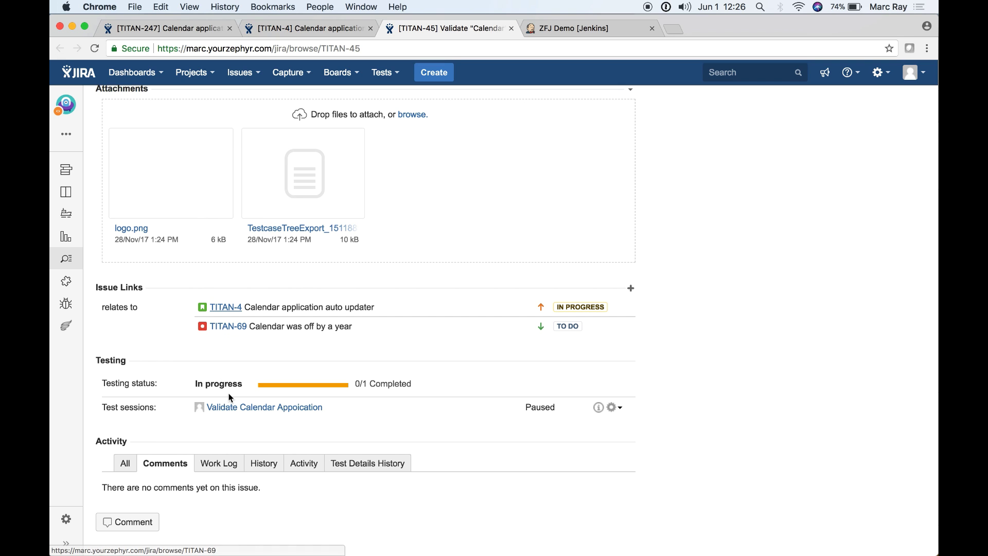
scroll(252, 276, up, 10)
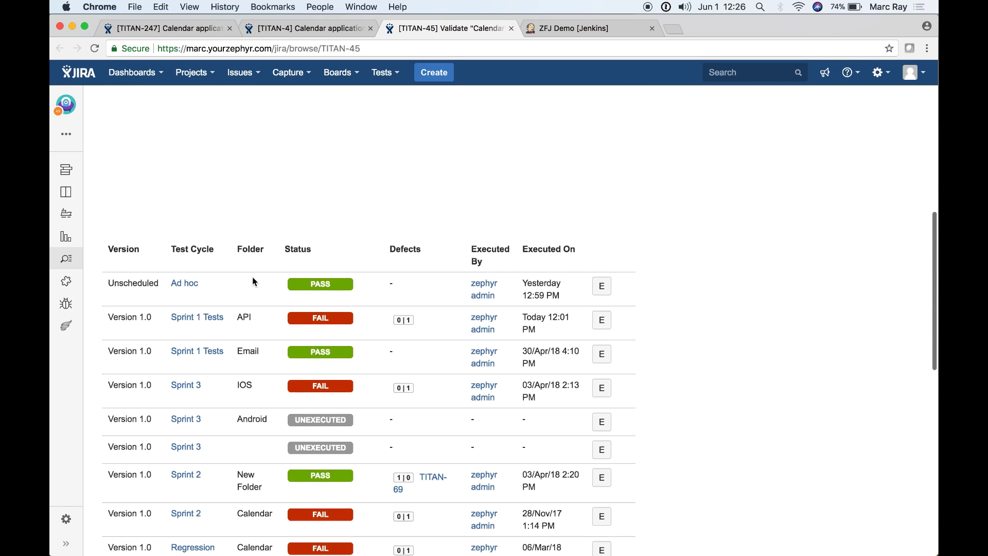
scroll(252, 276, up, 7)
scroll(252, 277, down, 8)
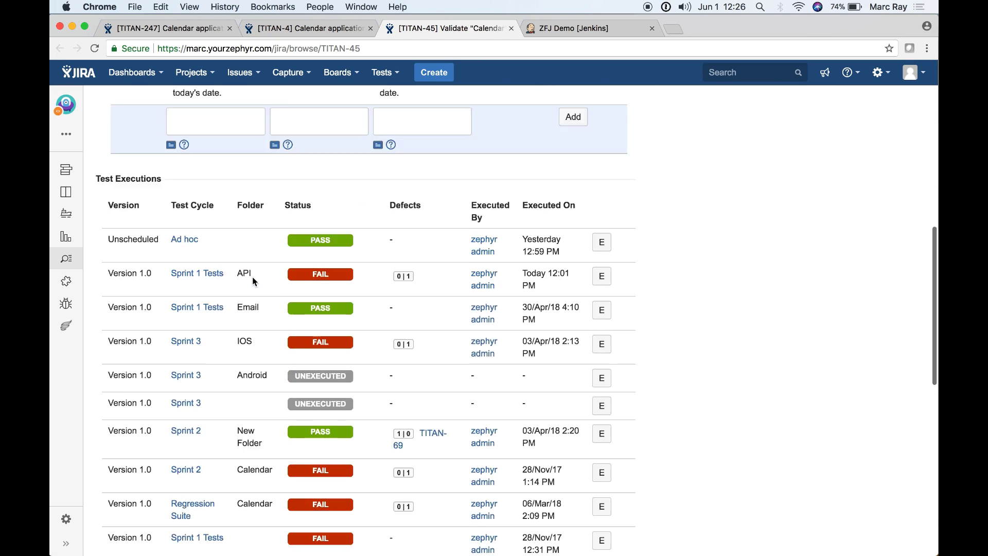
scroll(253, 277, down, 10)
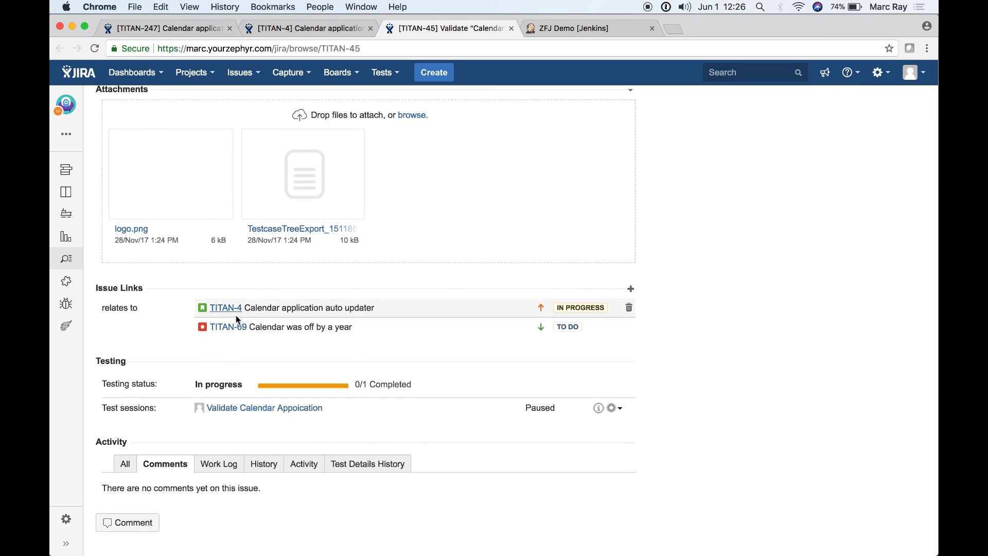
scroll(235, 315, up, 15)
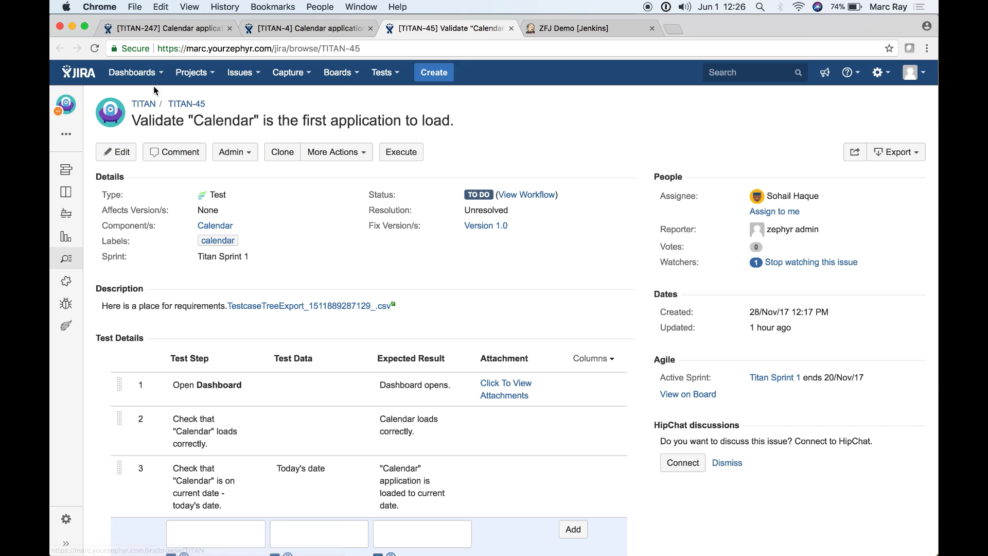
click(134, 72)
click(146, 95)
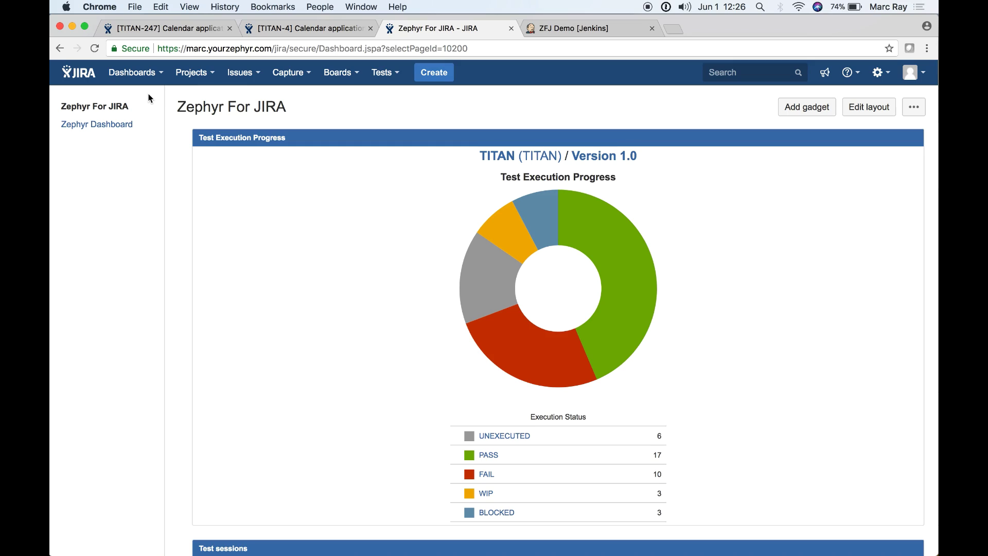
scroll(148, 97, down, 7)
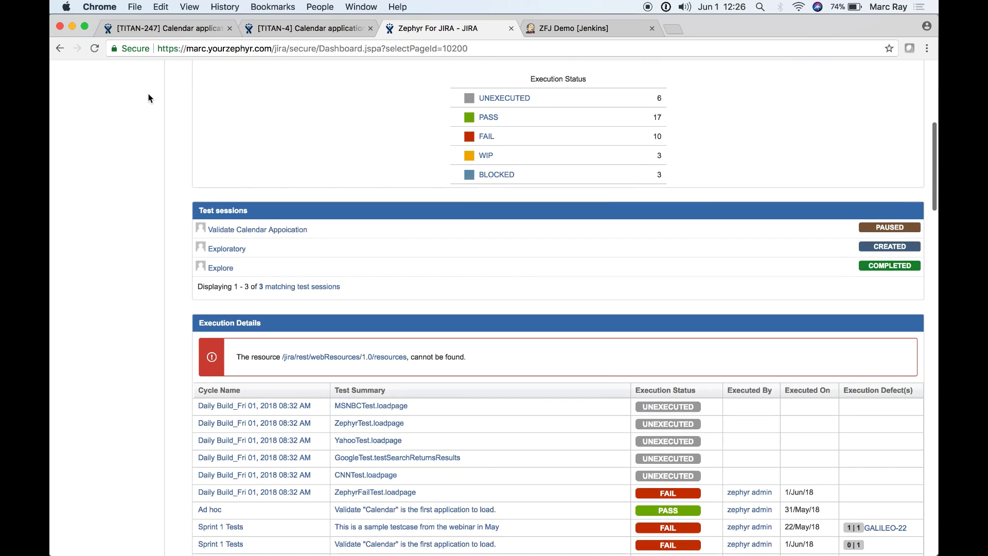
scroll(149, 97, down, 10)
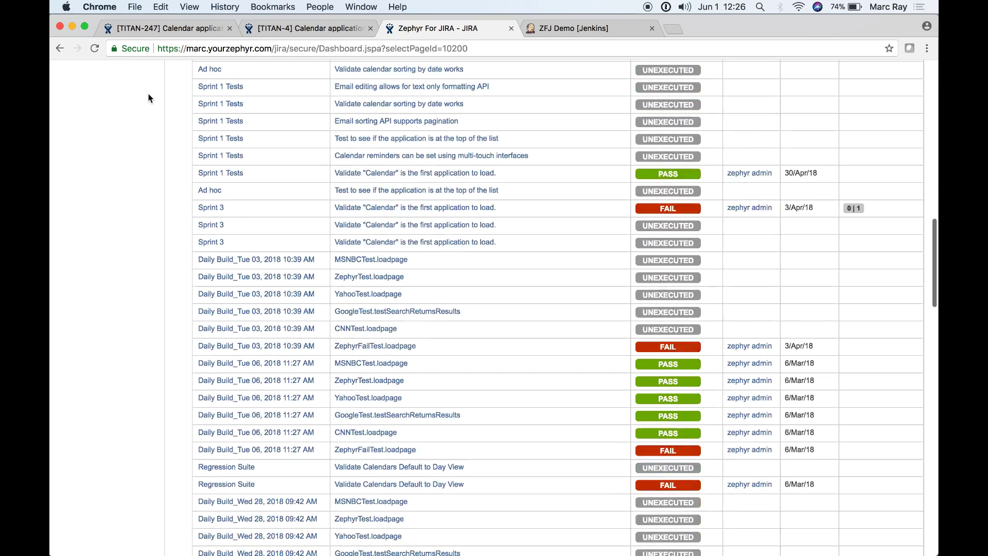
scroll(148, 98, down, 15)
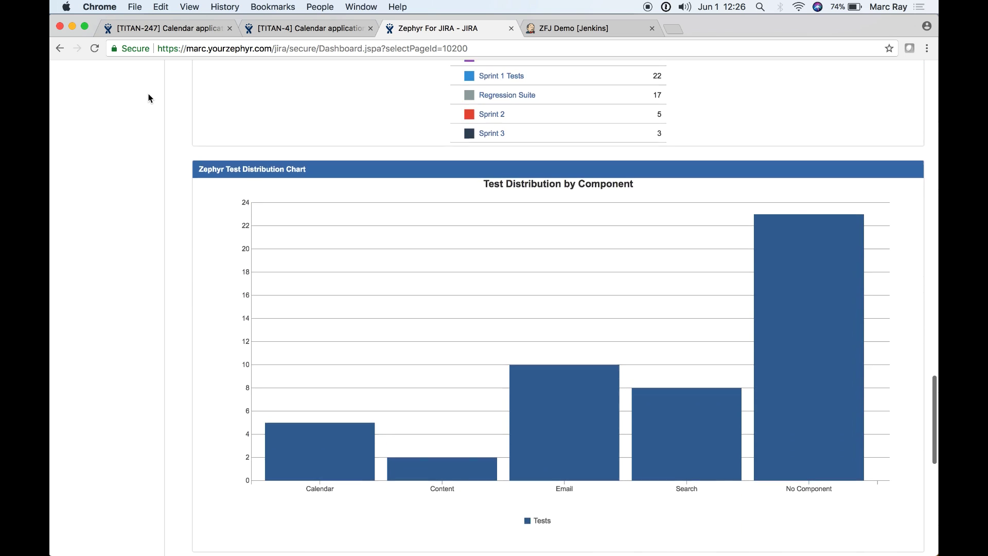
scroll(148, 98, down, 10)
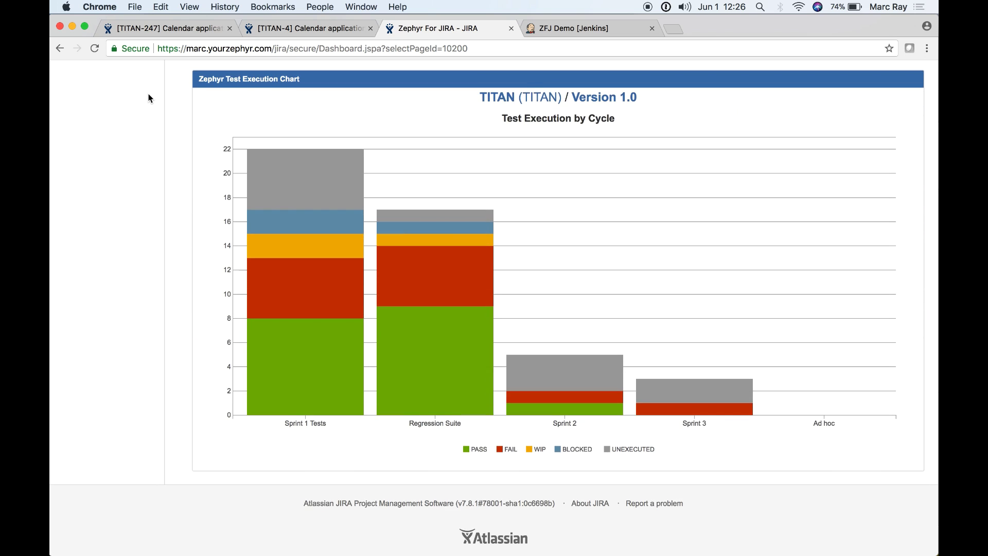
scroll(148, 98, up, 20)
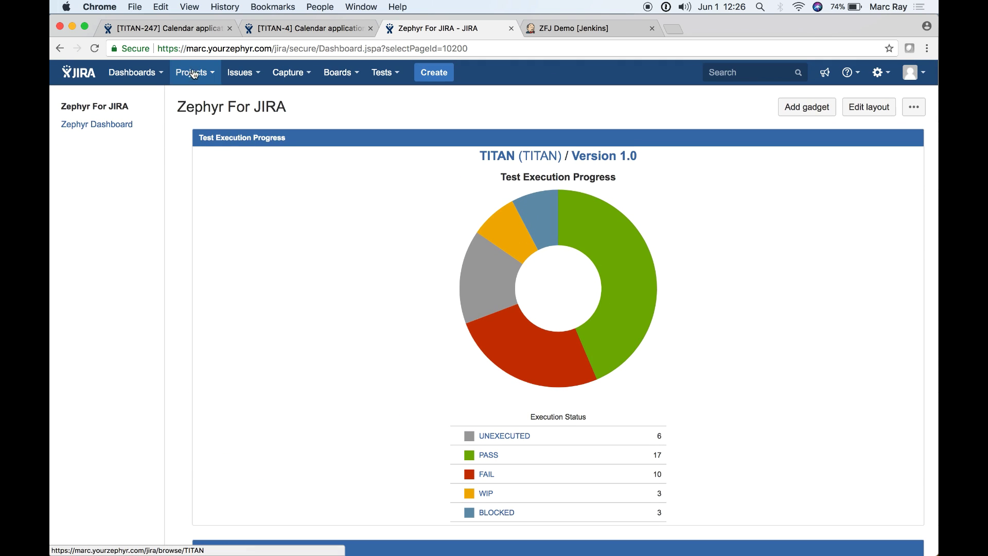
click(194, 73)
Open TITAN's Zephyr test pages and reports, ending on Test Summary showing 215 total tests.
click(207, 105)
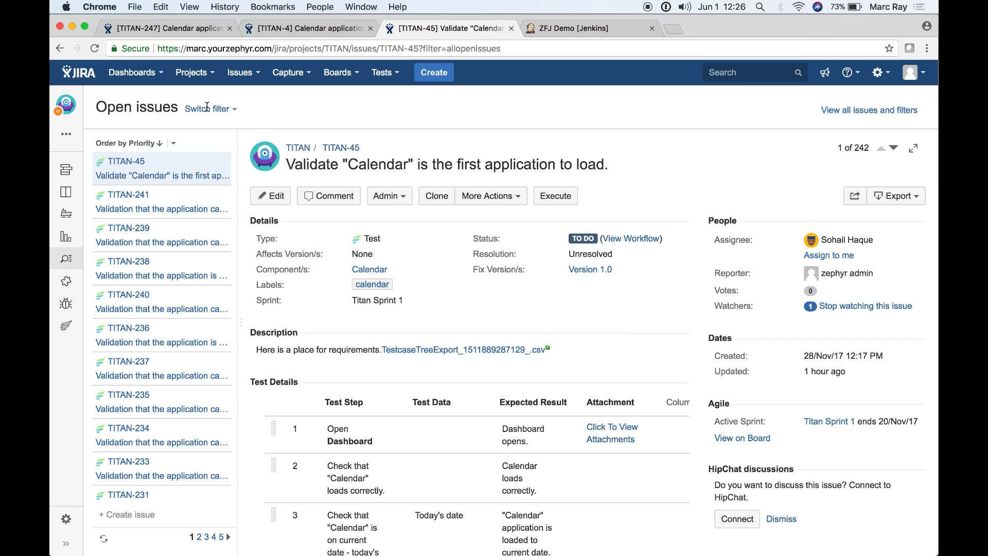
click(69, 329)
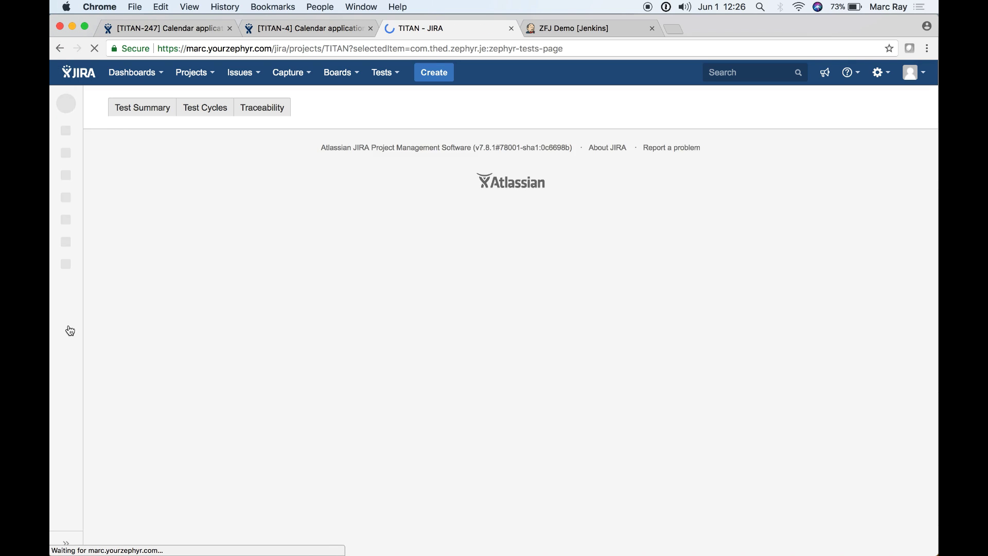
click(67, 246)
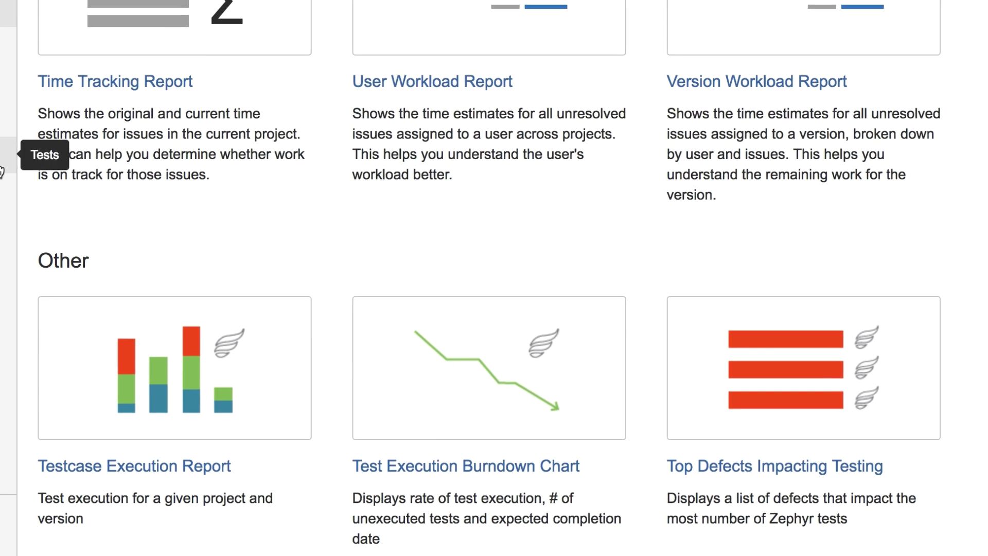
click(66, 325)
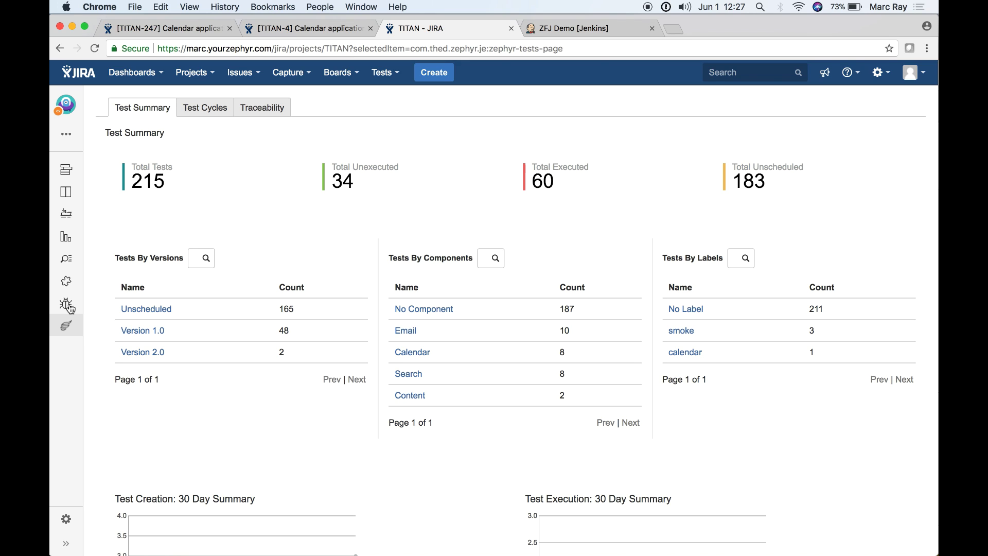
Set the execution status of TITAN-80 in Sprint 1 Tests > Email to FAIL.
click(199, 112)
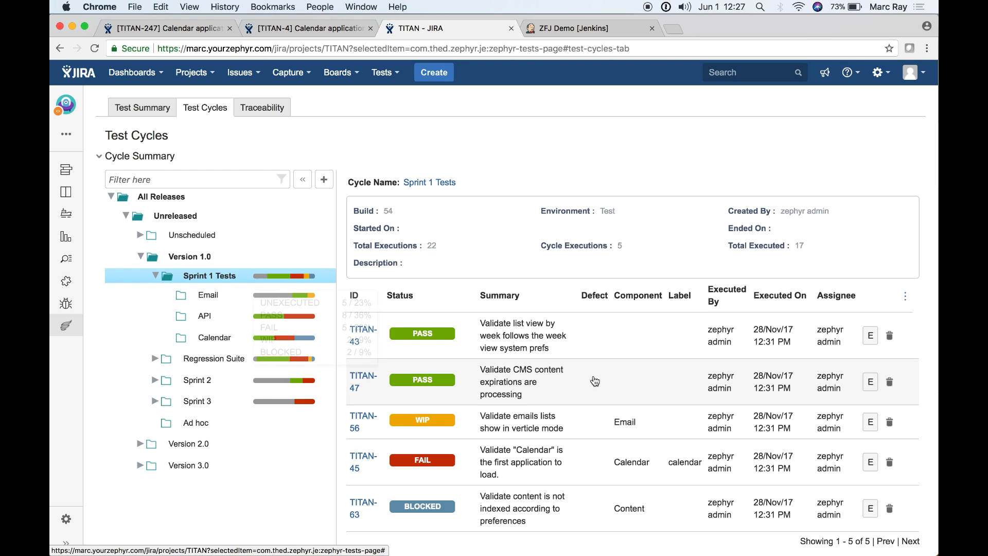
click(220, 295)
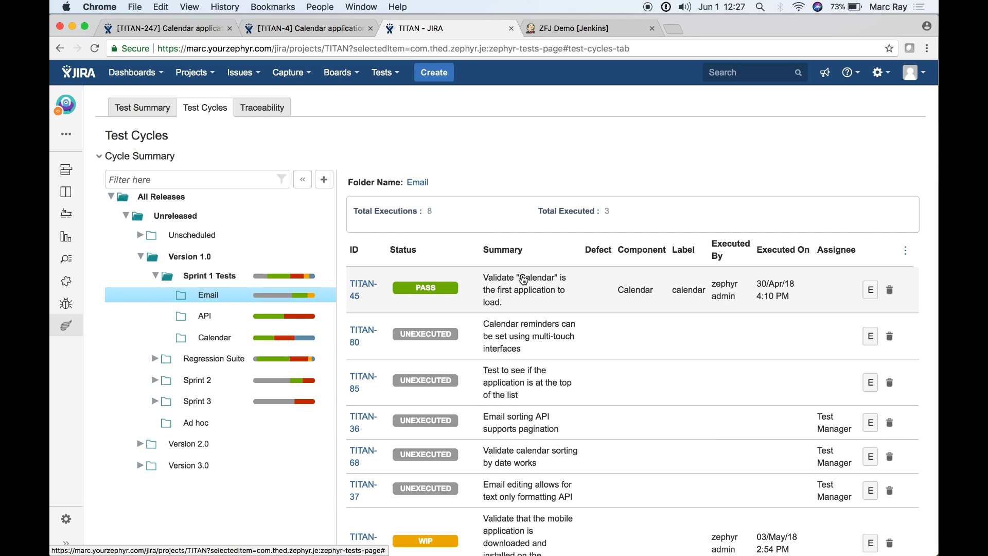
click(523, 333)
click(279, 363)
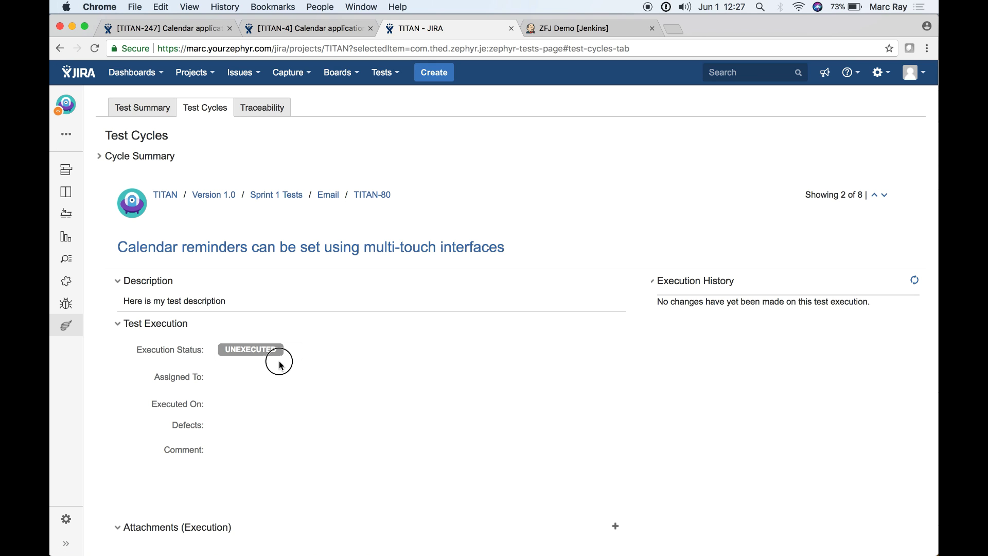
click(269, 348)
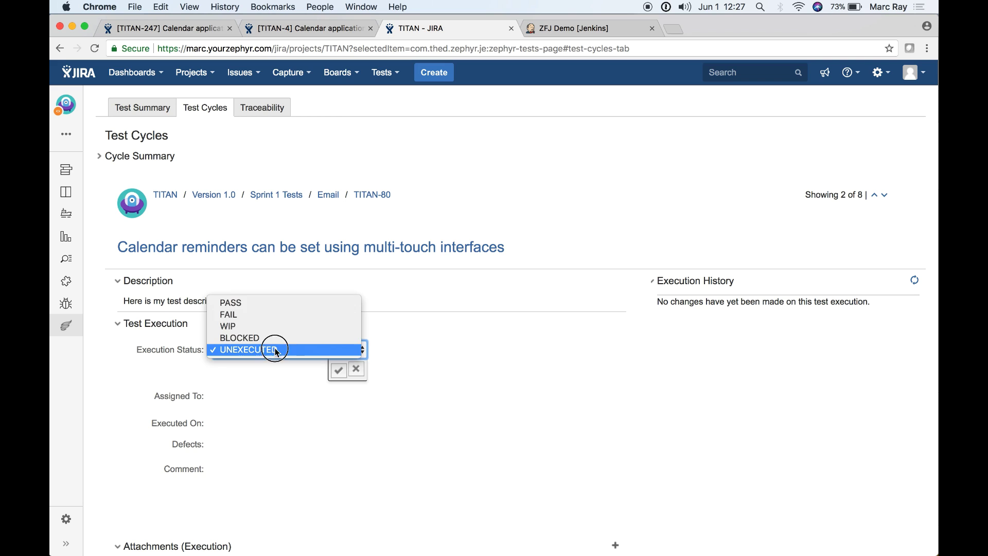
click(259, 312)
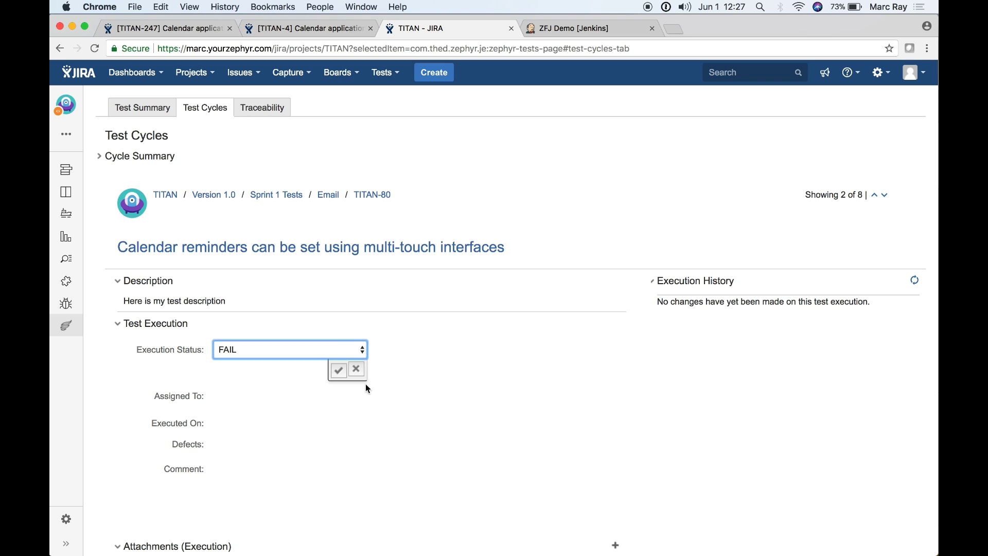
click(332, 371)
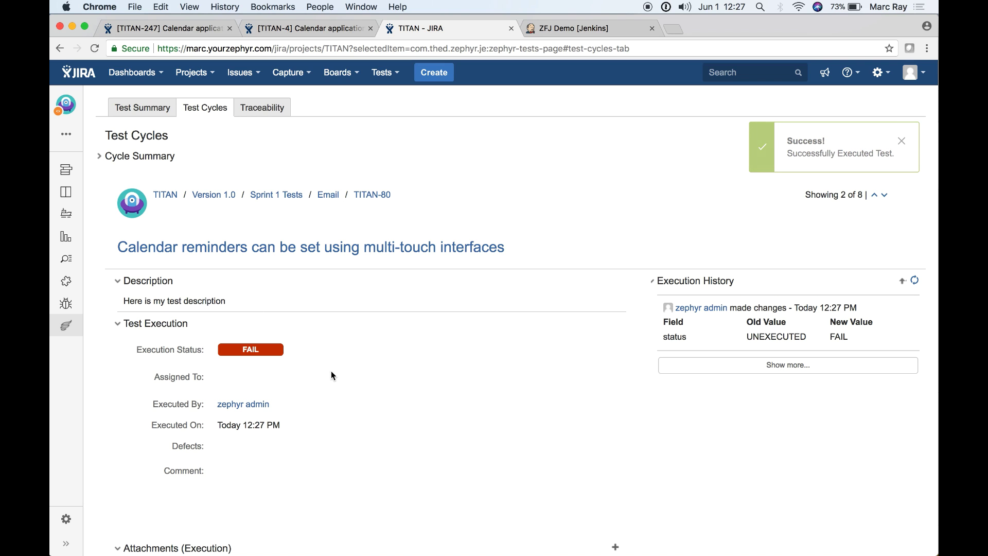
Search Traceability for Version 1.0 Stories, select all five, and generate the defects report.
click(259, 109)
click(273, 283)
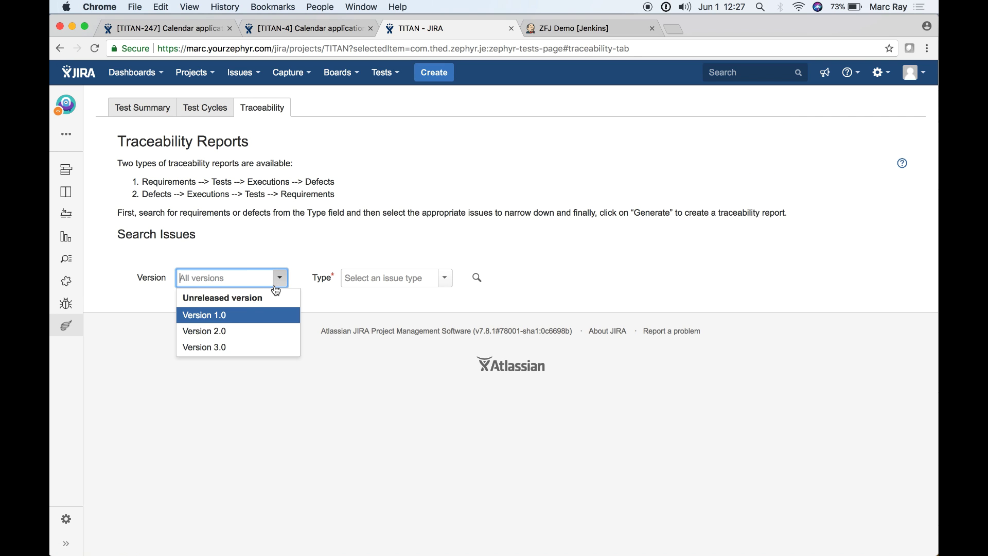
click(280, 315)
click(406, 278)
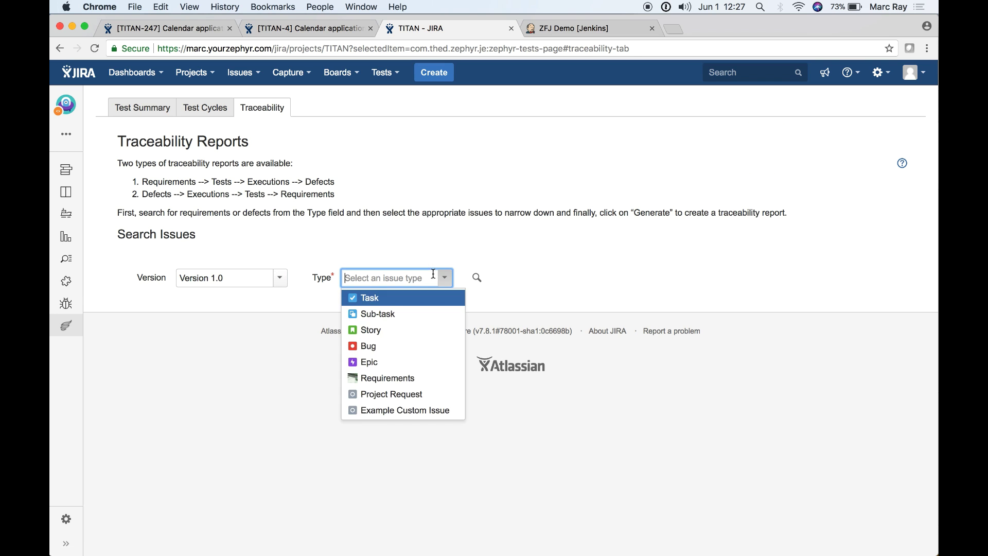
click(375, 332)
click(488, 277)
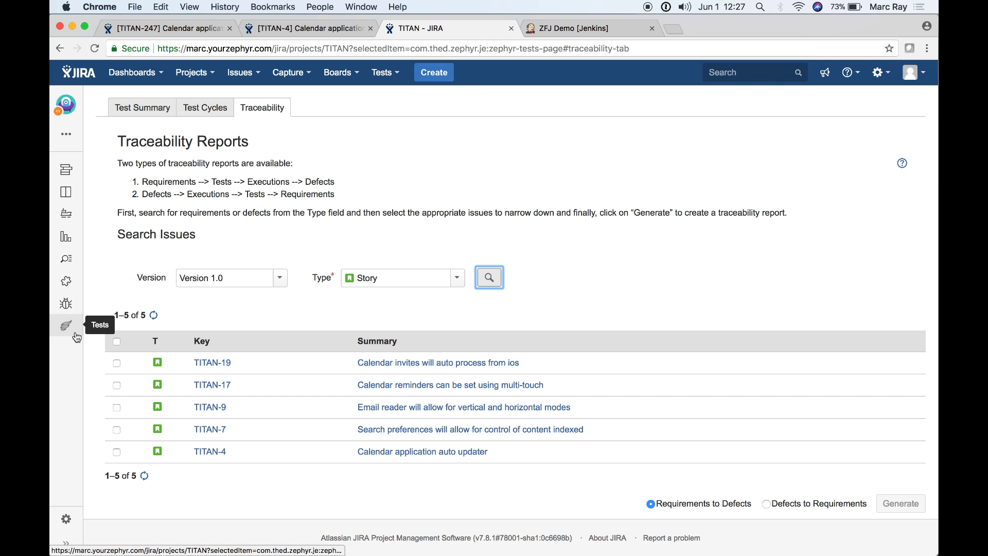
click(117, 340)
click(901, 515)
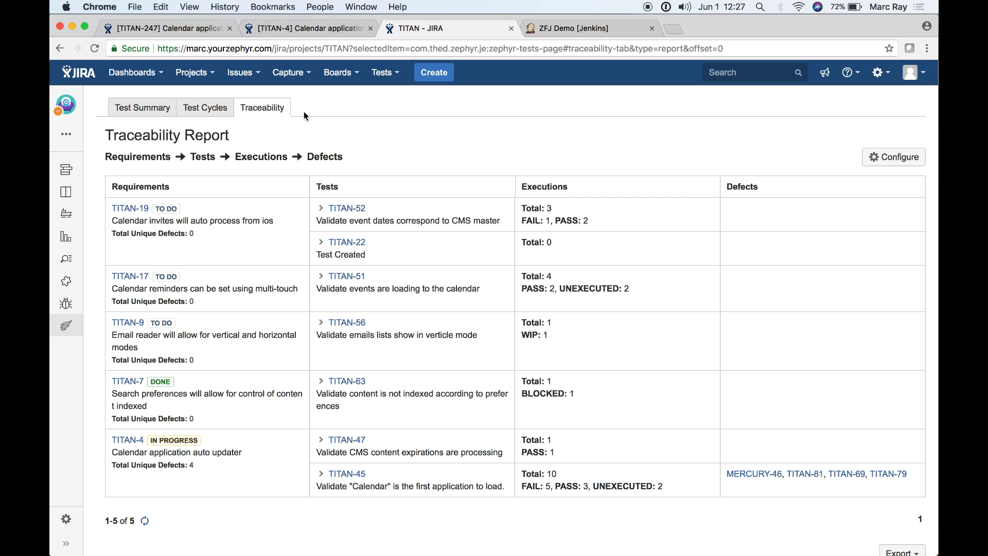
On the Titan Board, list Sprint 1 Tests by issue and expand TITAN-9 to show its WIP execution TITAN-56.
click(65, 192)
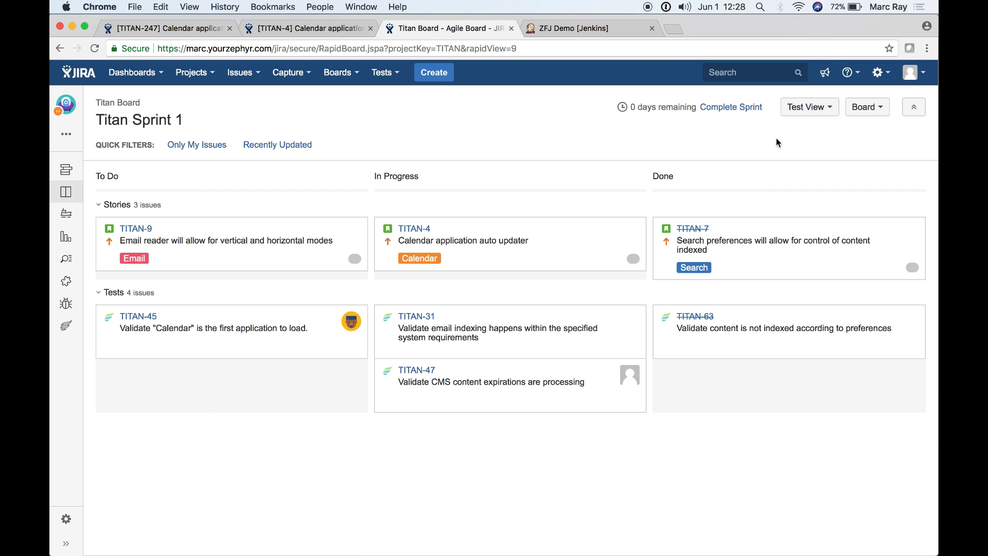
click(809, 107)
click(757, 129)
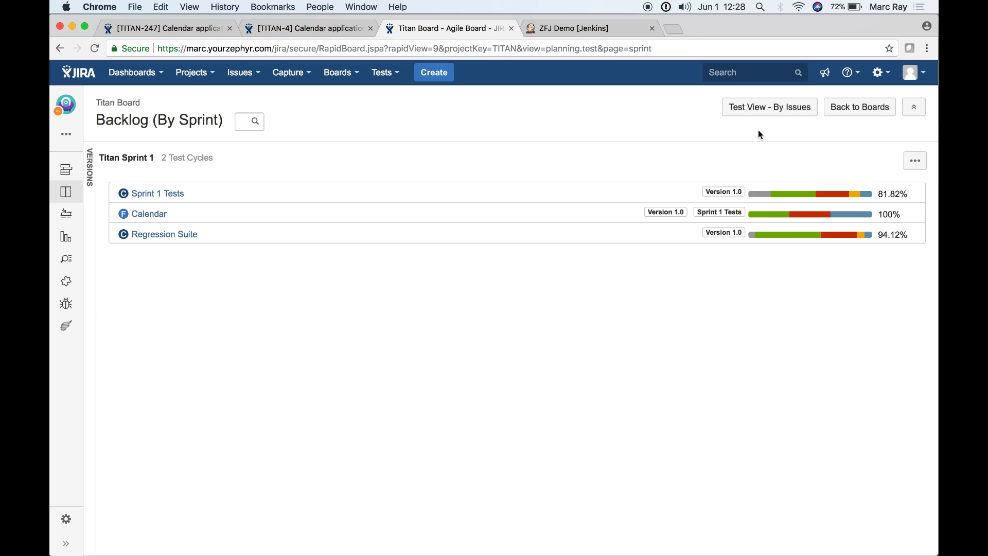
click(590, 192)
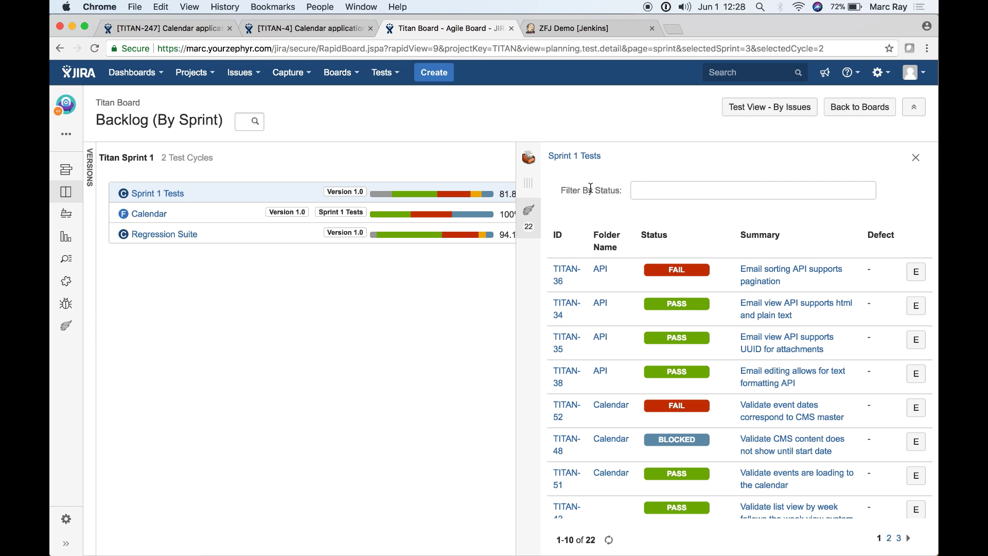
click(782, 106)
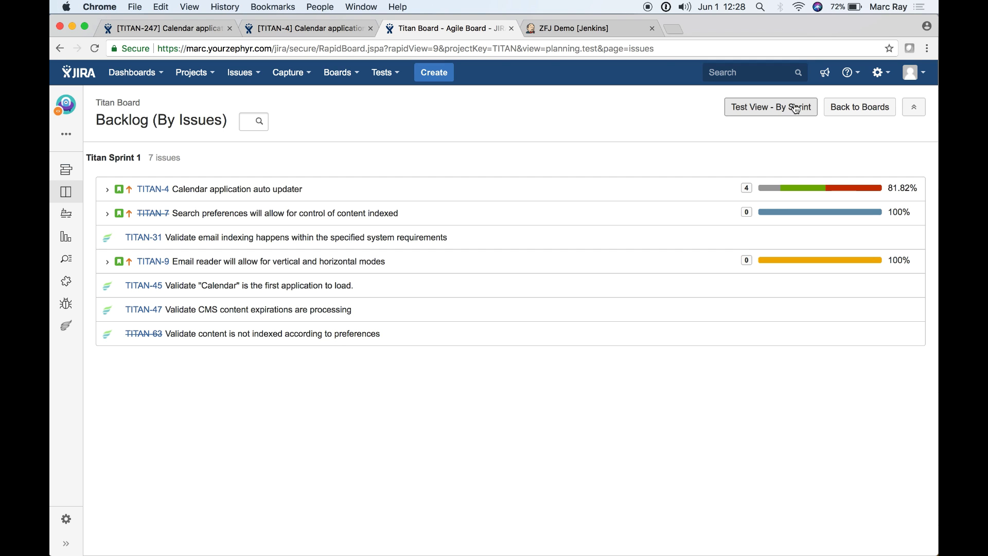
click(107, 262)
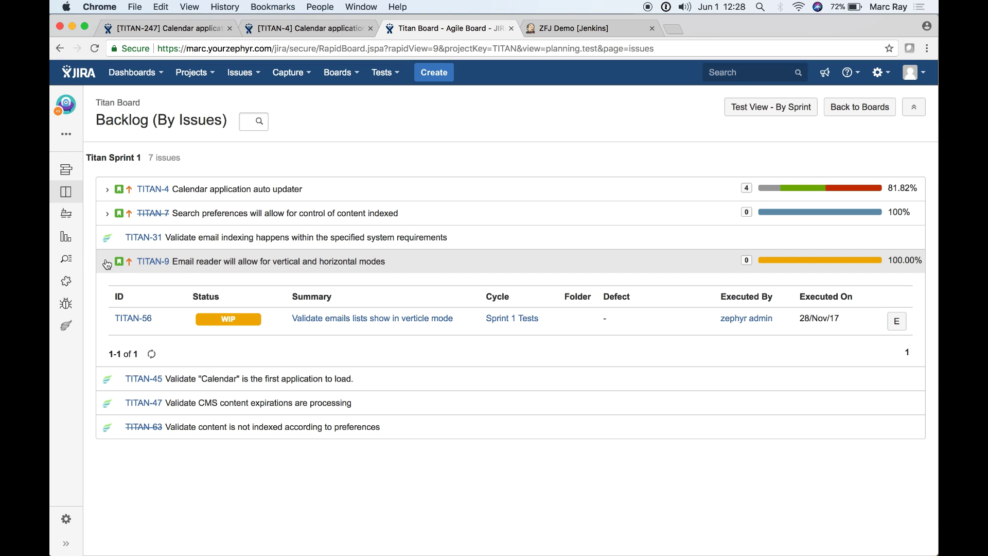
Go back to TITAN's Zephyr Test Summary, now showing 215 total, 61 executed and 33 unexecuted tests.
click(67, 329)
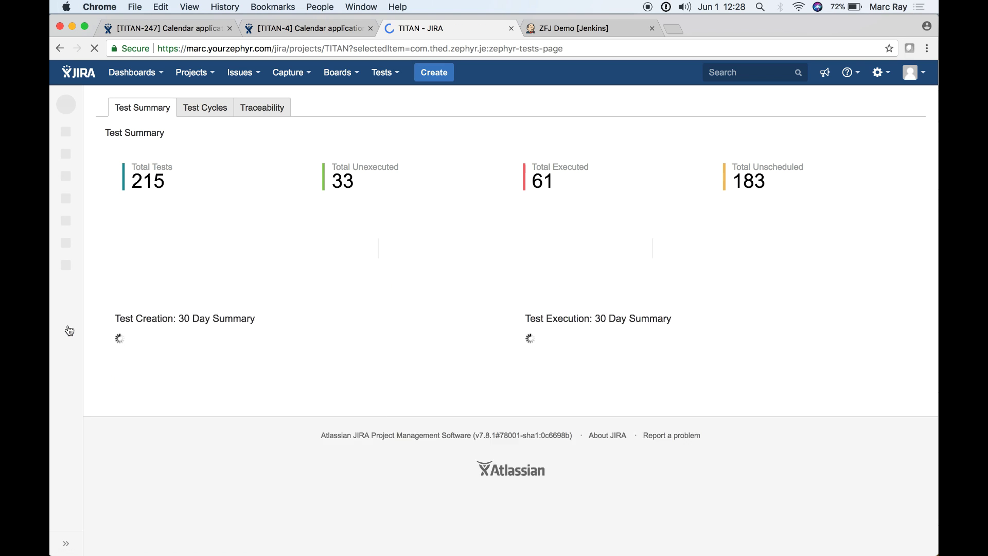